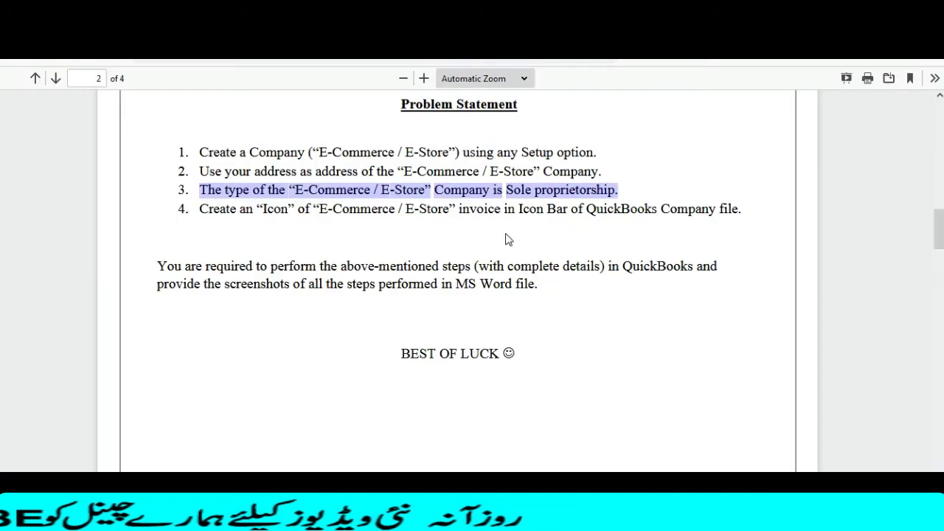
# Step: Copy the fourth problem statement, about creating the invoice icon, from the PDF into list item 4 of the Word document
pyautogui.moveTo(210, 209); pyautogui.dragTo(739, 210)
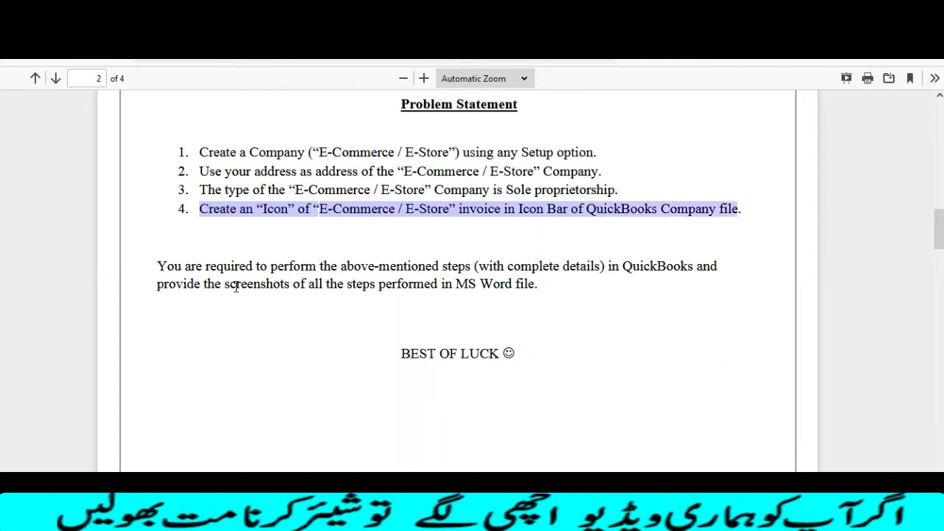
pyautogui.hotkey('alt', 'Tab')
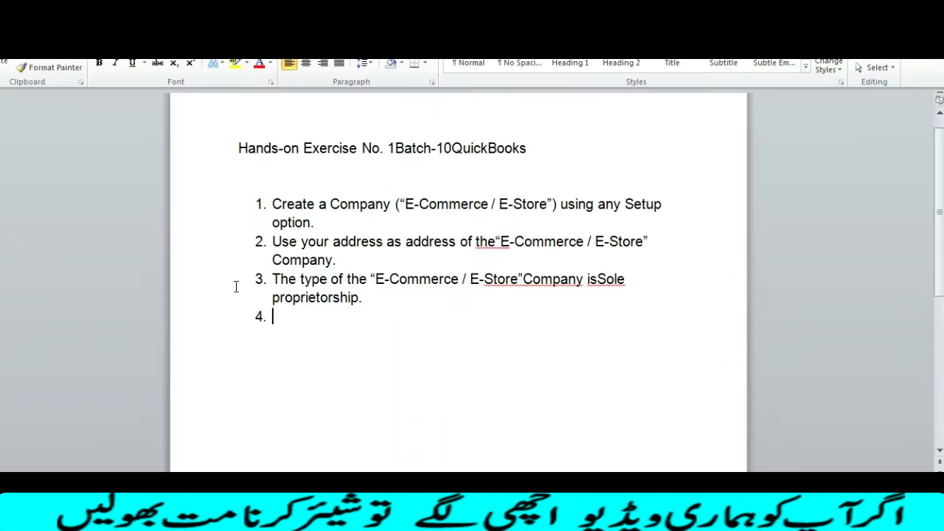
pyautogui.write('Create an "Icon" of "E-Commerce / E-Store" invoice in Icon Bar of QuickBooks Company file.')
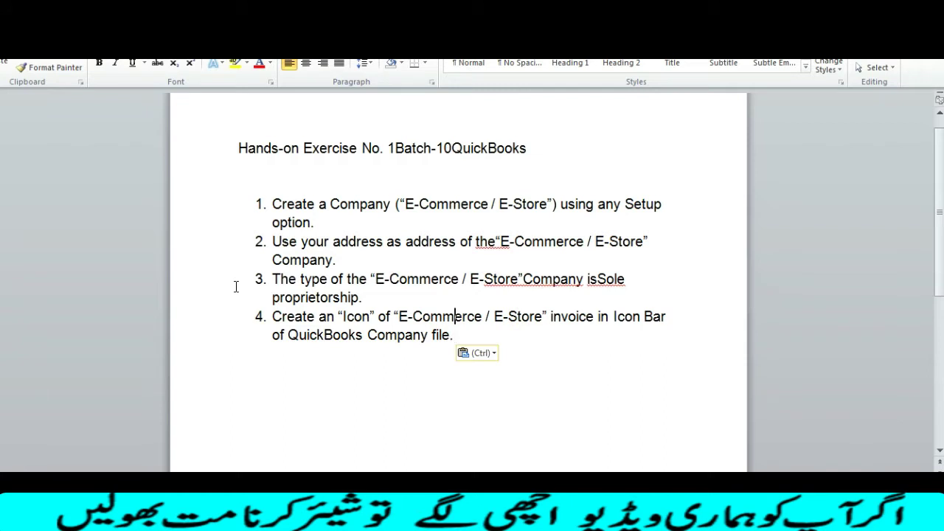
# Step: Insert unnumbered blank lines between the four list items, keeping the numbering from 1 to 4
pyautogui.press('Return')
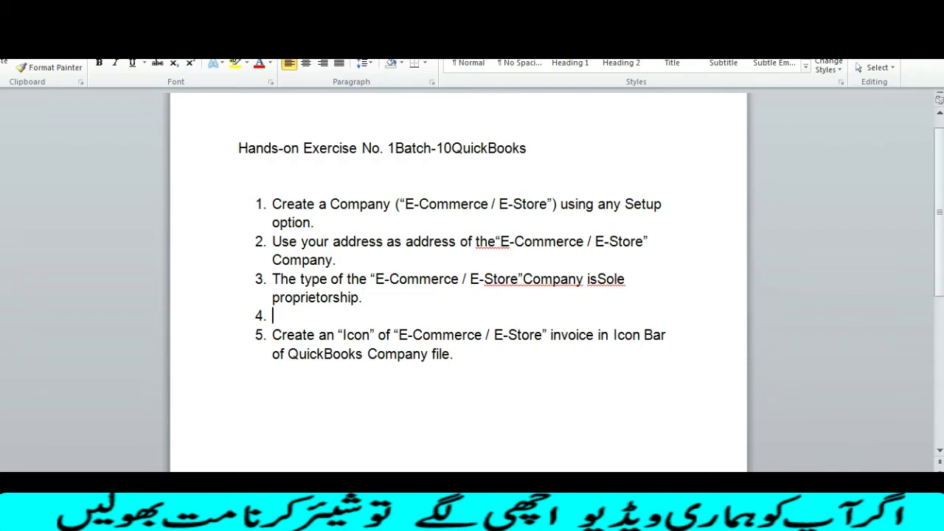
pyautogui.press('BackSpace')
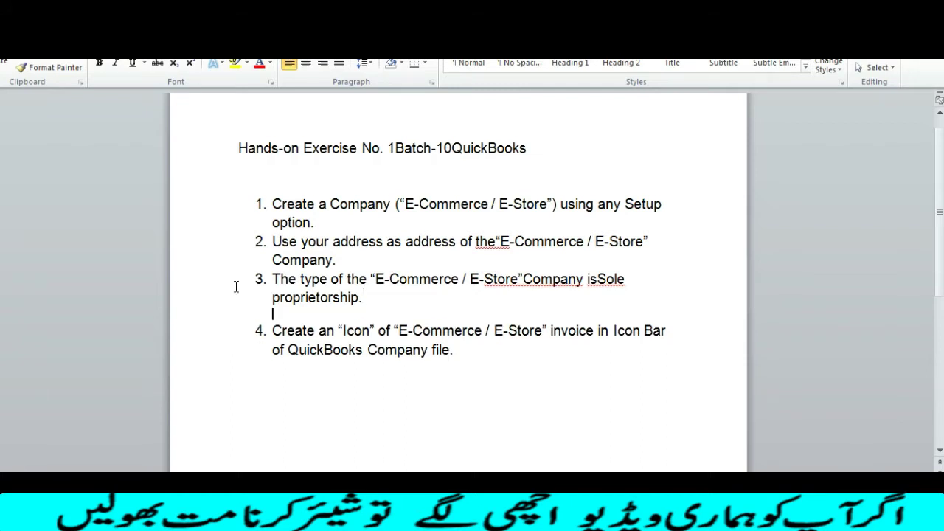
pyautogui.press('Return')
pyautogui.press('Return')
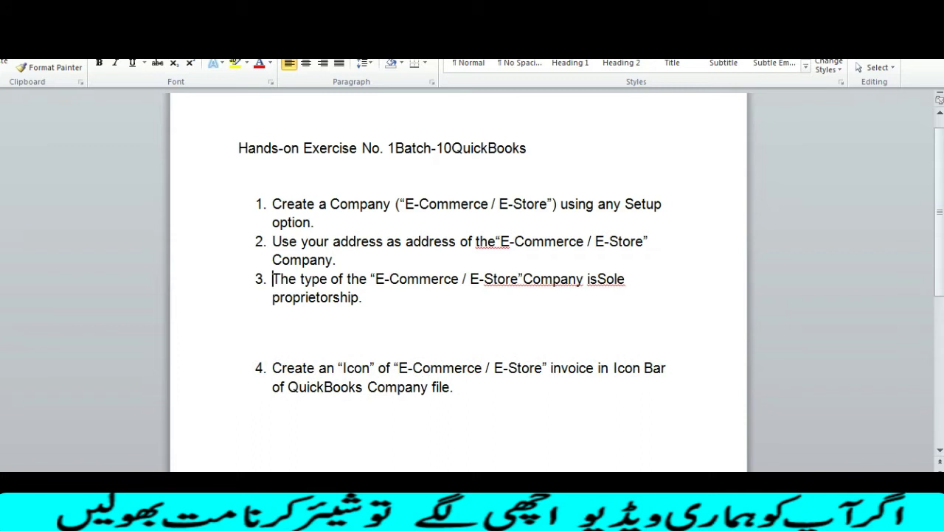
pyautogui.press('Return')
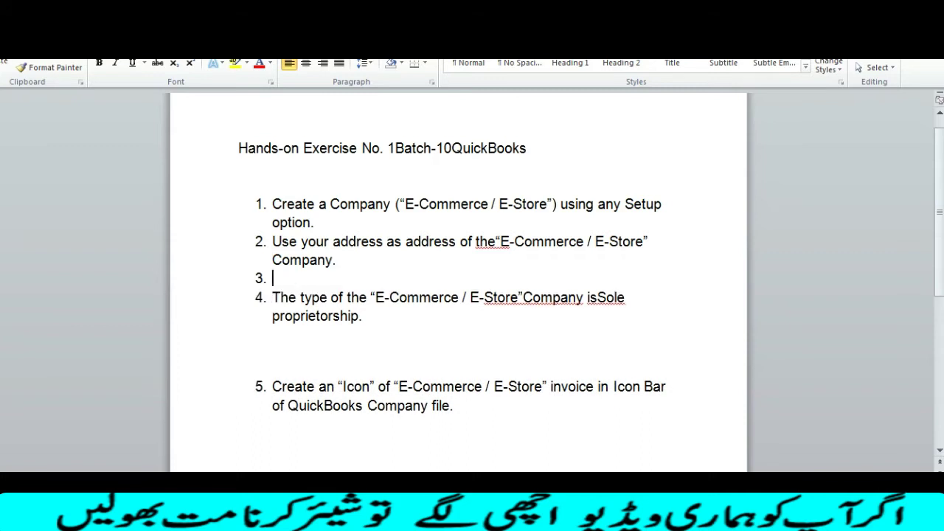
pyautogui.press('BackSpace')
pyautogui.press('Return')
pyautogui.press('Return')
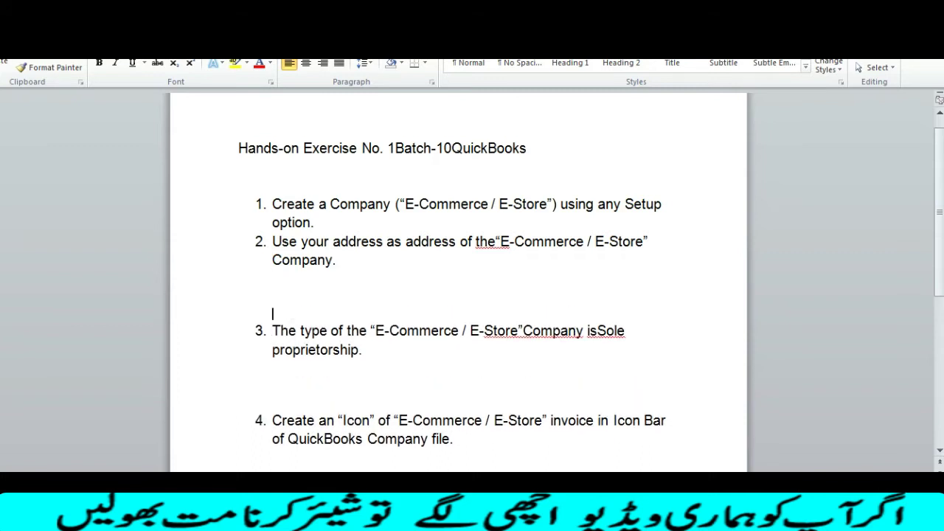
pyautogui.press('Return')
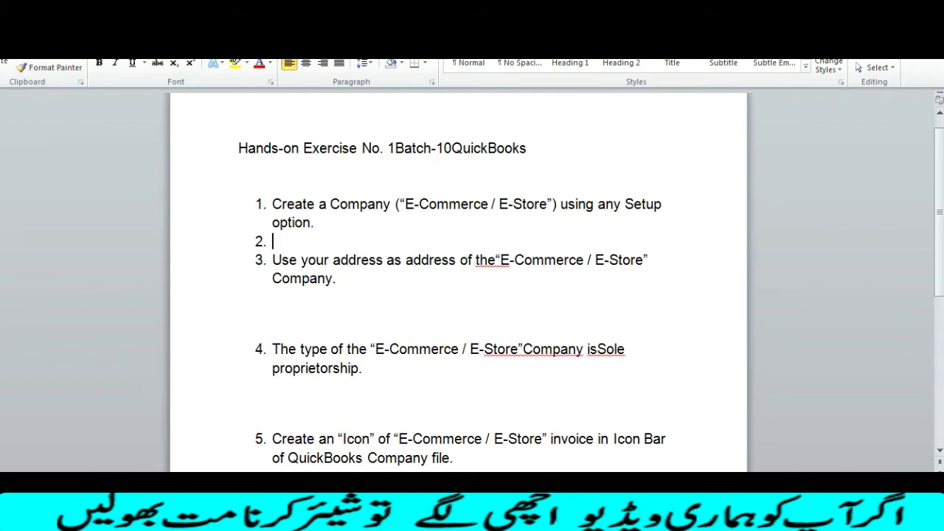
pyautogui.press('BackSpace')
pyautogui.press('Return')
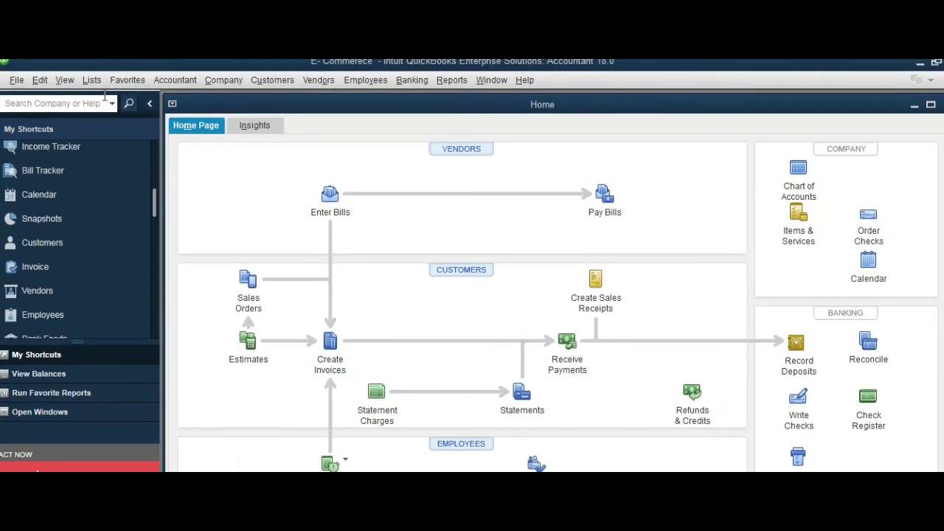
# Step: Switch to QuickBooks and begin creating a new company using the Express Start setup
pyautogui.click(17, 80)
pyautogui.moveTo(40, 80)
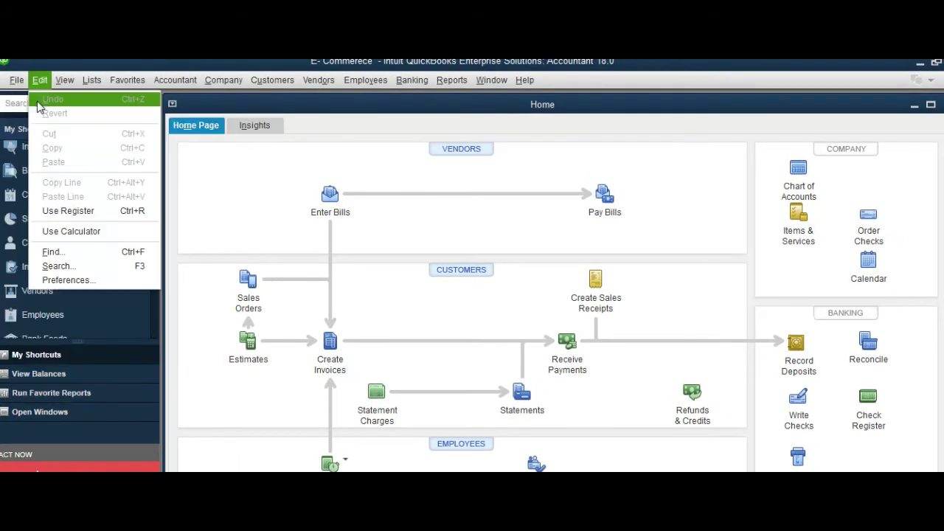
pyautogui.click(22, 96)
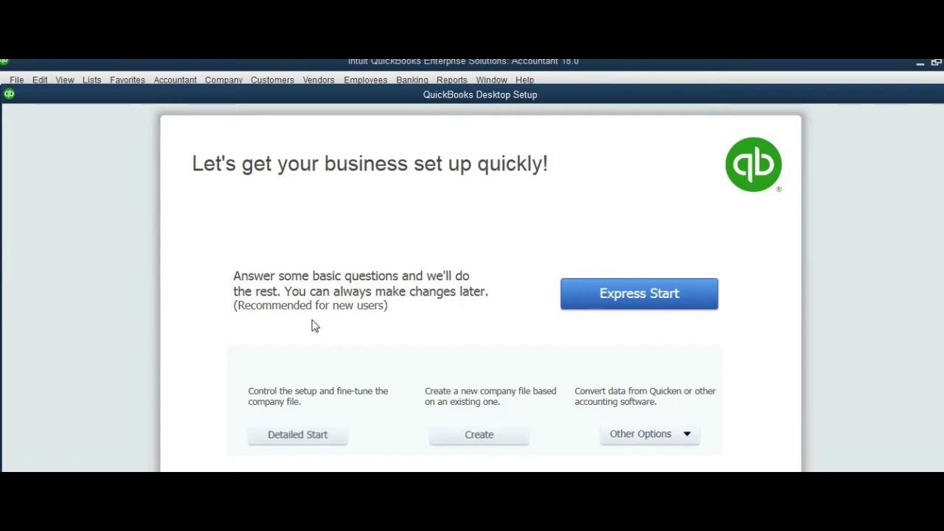
pyautogui.click(627, 296)
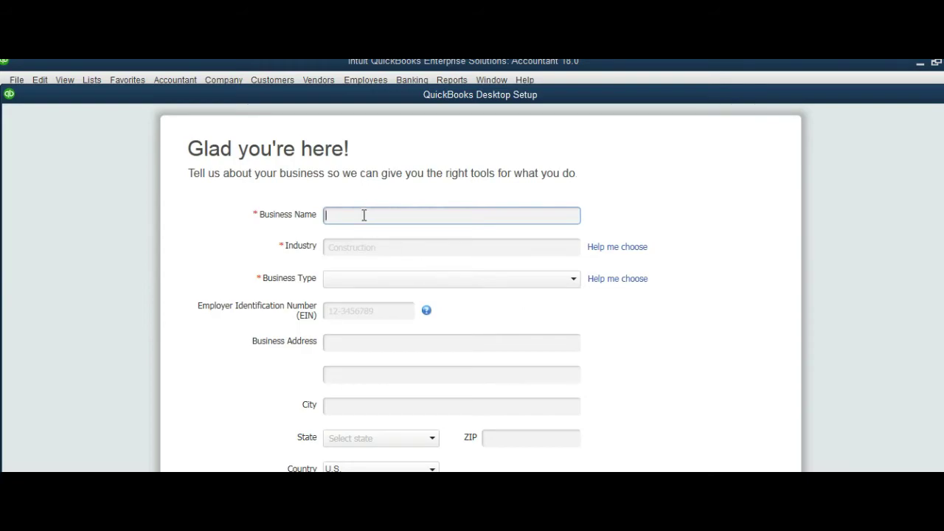
# Step: Copy "E-Commerce" from the first item of the Word document and paste it as the business name in the QuickBooks setup form
pyautogui.hotkey('alt', 'Tab')
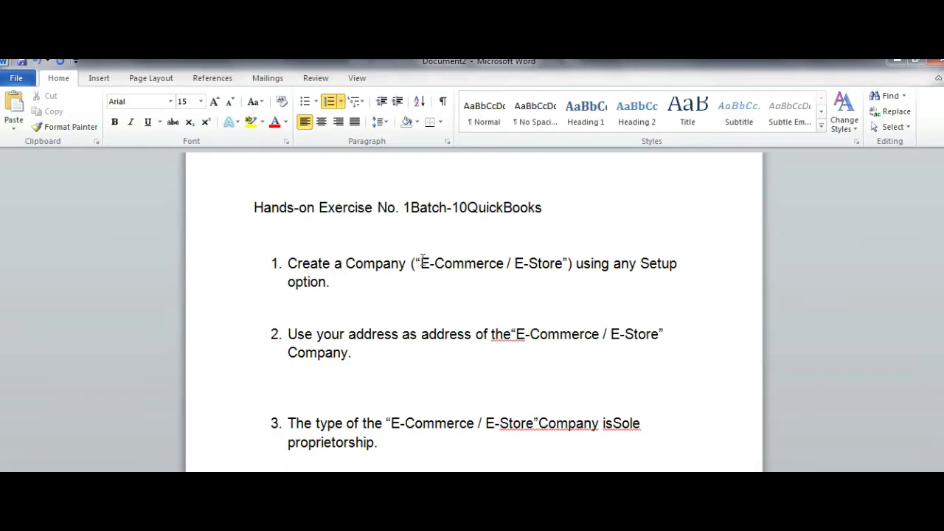
pyautogui.moveTo(422, 264); pyautogui.dragTo(496, 265)
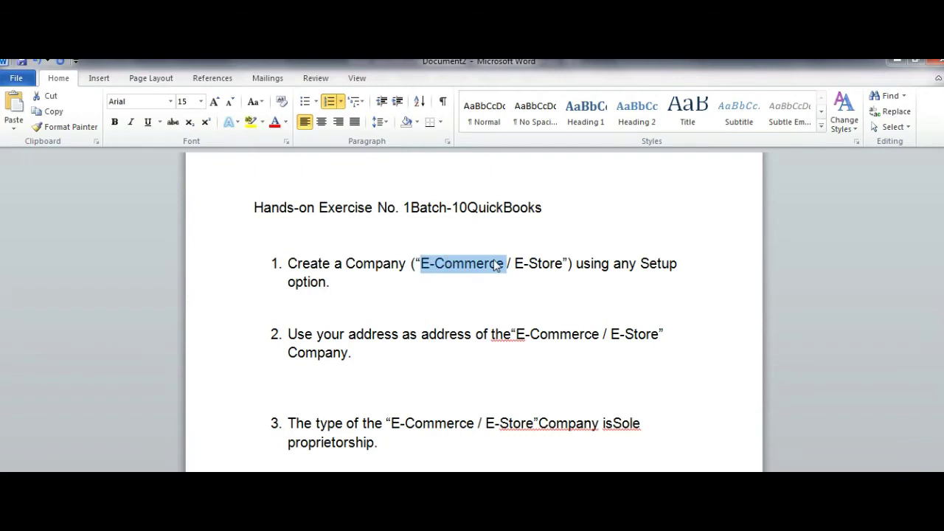
pyautogui.hotkey('ctrl', 'c')
pyautogui.hotkey('alt', 'Tab')
pyautogui.hotkey('ctrl', 'v')
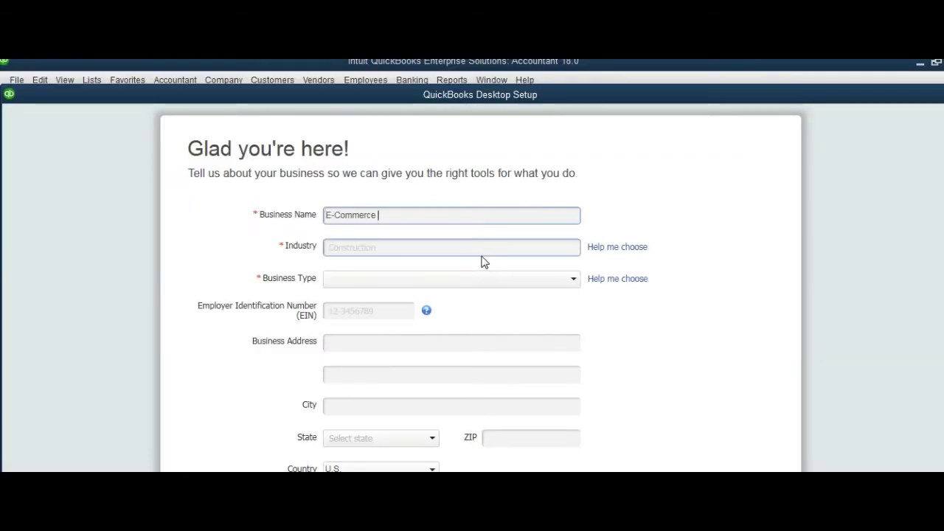
pyautogui.click(393, 246)
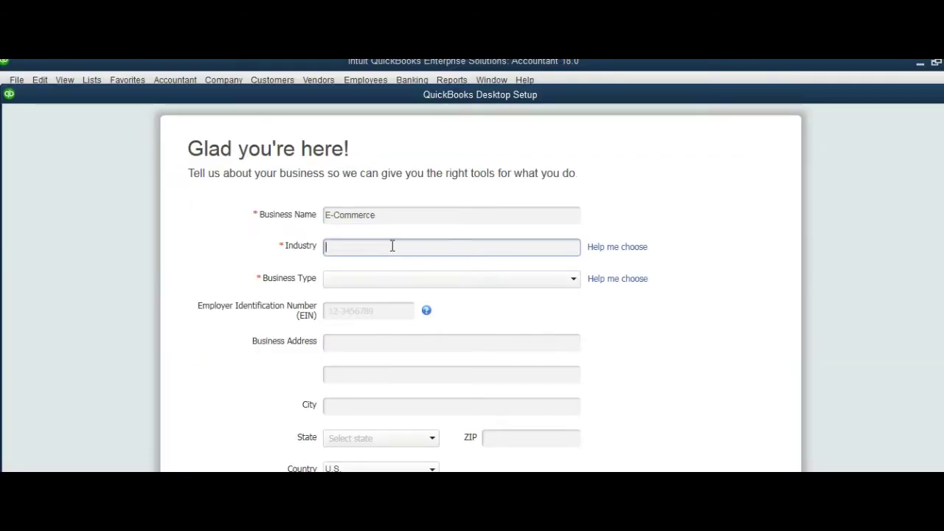
pyautogui.write('fa')
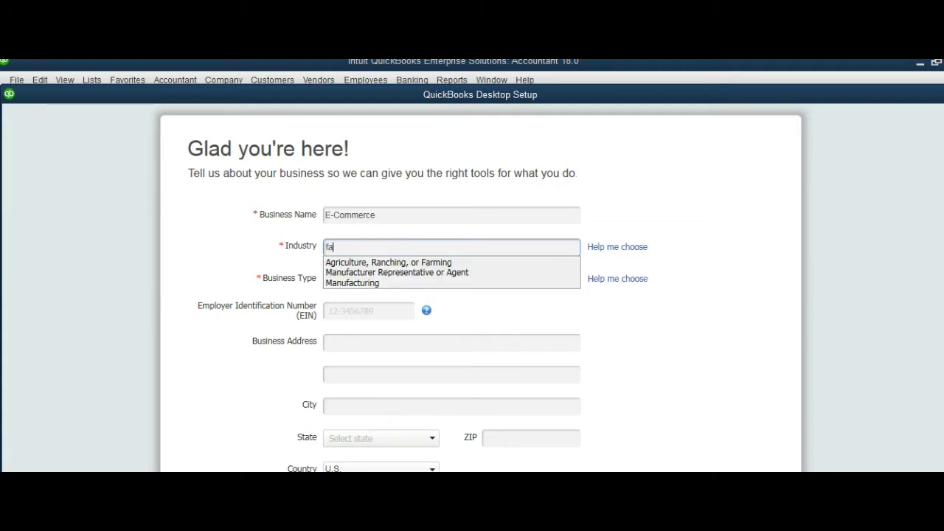
pyautogui.write('s')
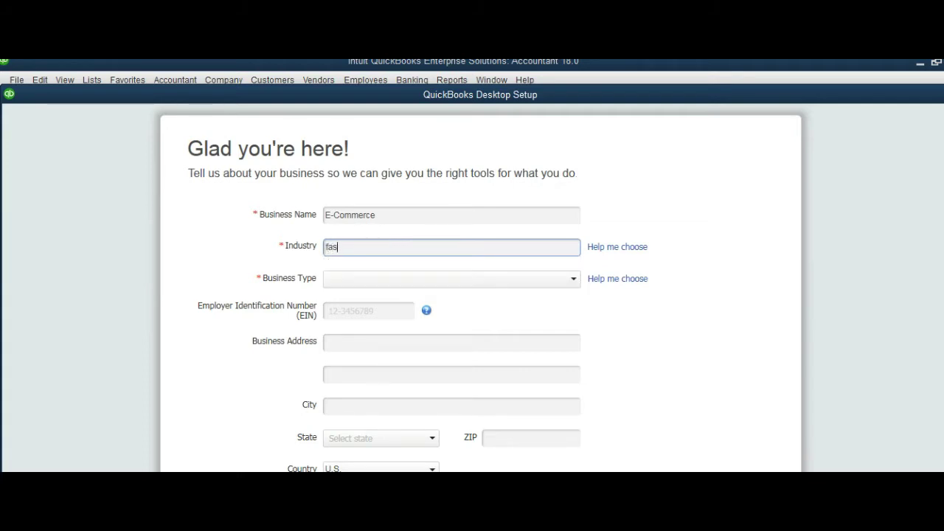
pyautogui.press('BackSpace')
pyautogui.press('BackSpace')
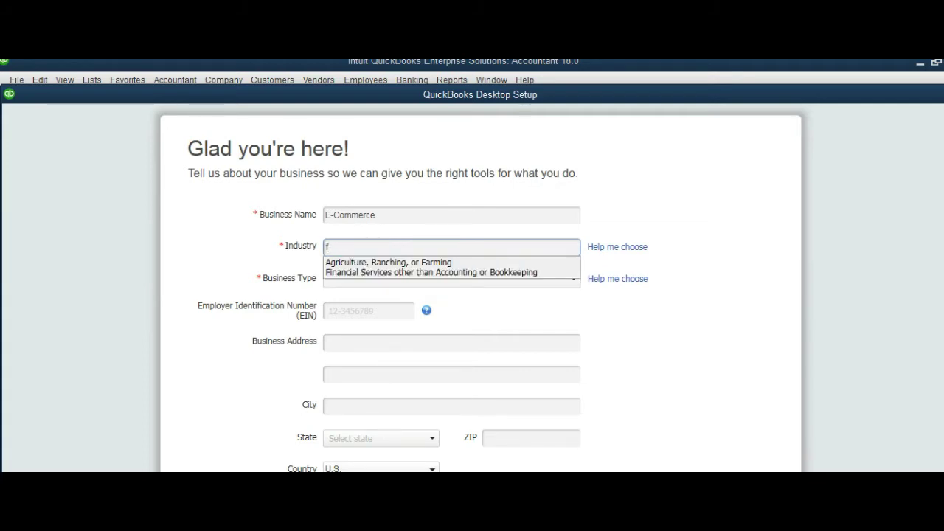
pyautogui.press('BackSpace')
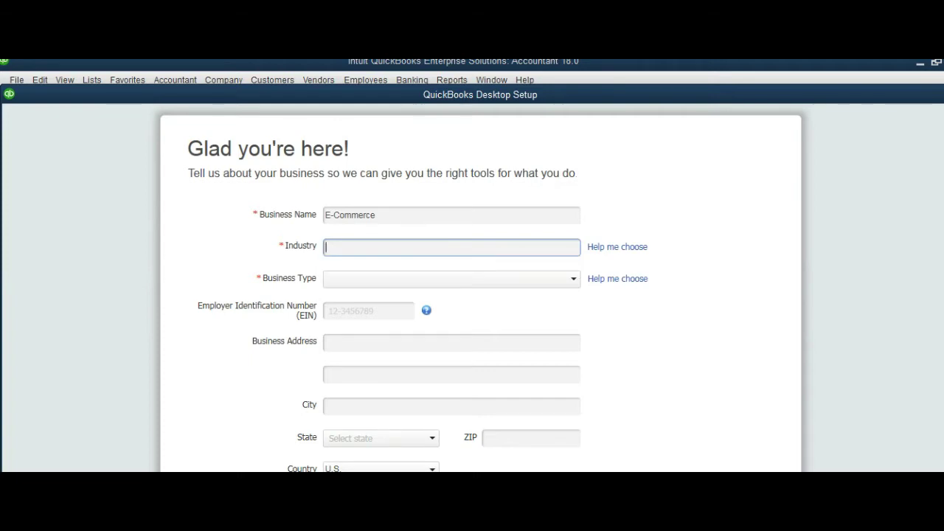
# Step: Set the industry to Retail Shop or Online Commerce and the business type to Sole Proprietorship
pyautogui.write('C')
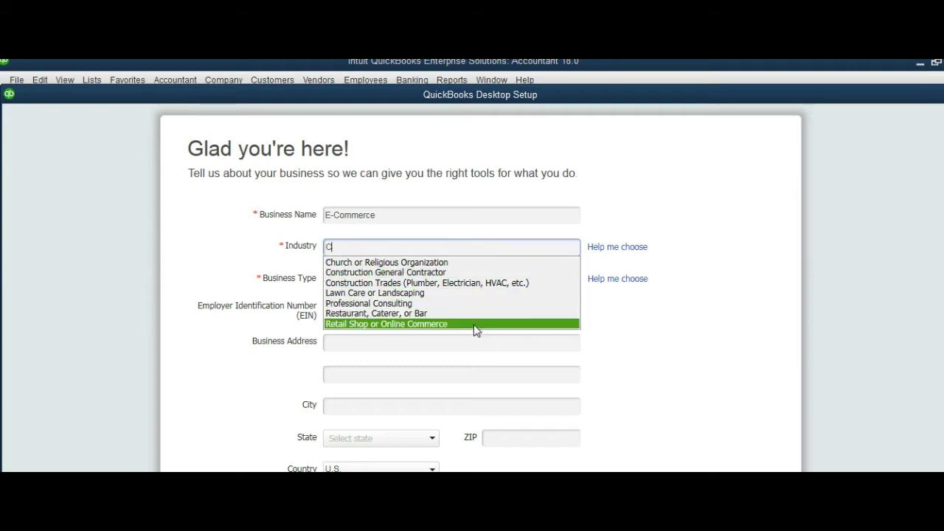
pyautogui.click(450, 324)
pyautogui.click(386, 283)
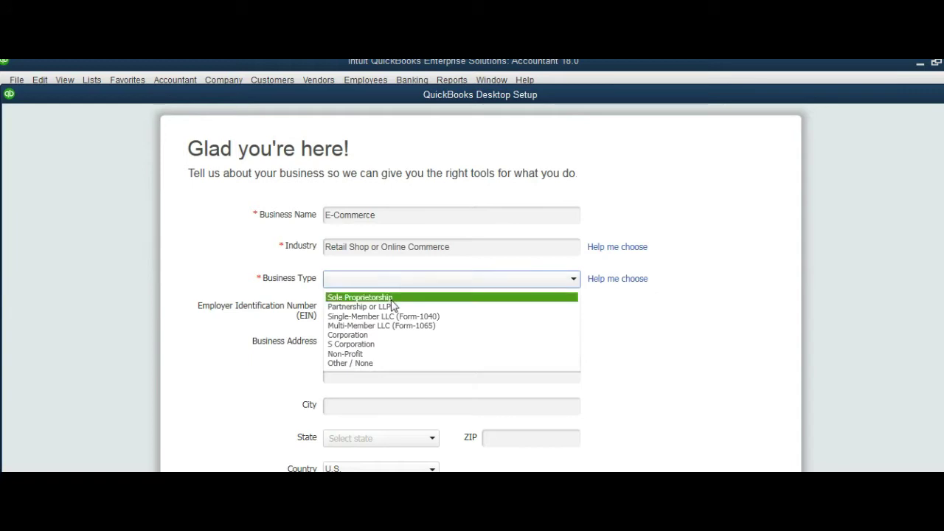
pyautogui.click(389, 298)
# Step: Enter the company's business address and city
pyautogui.click(352, 345)
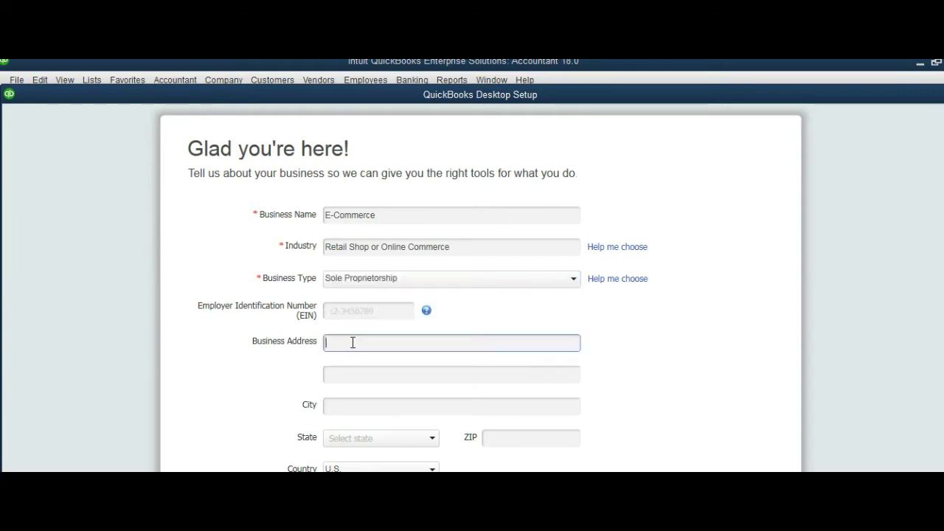
pyautogui.write('Multan')
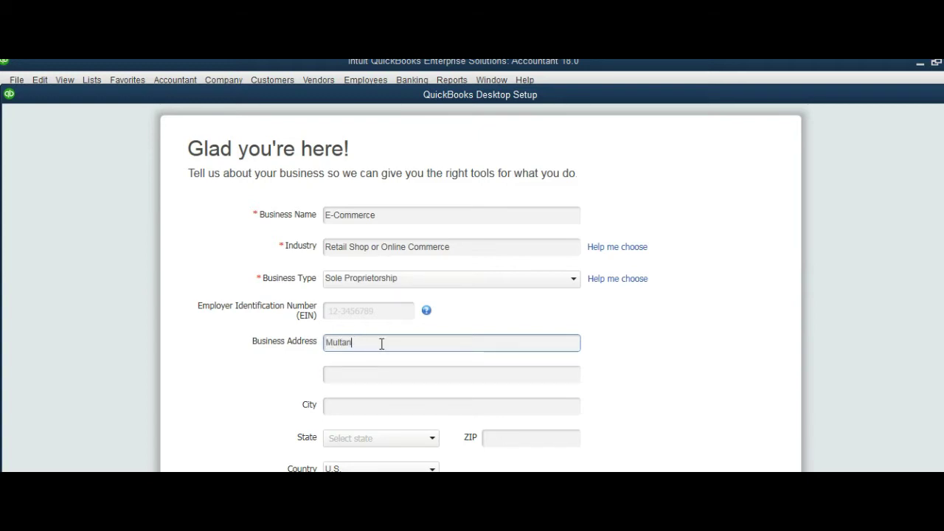
pyautogui.write(', Pakistan')
pyautogui.click(387, 408)
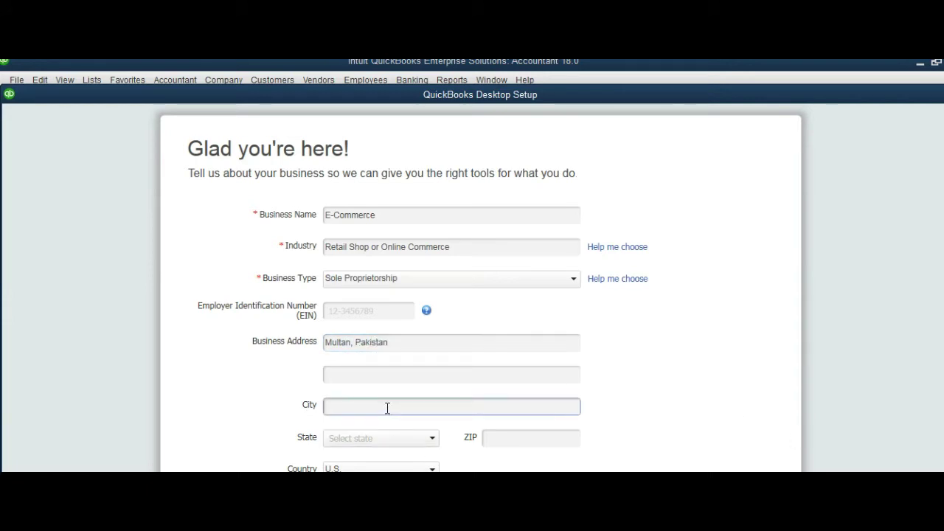
pyautogui.write('Multan')
# Step: Set the company's state to MN and the country to Other, leaving the ZIP blank
pyautogui.click(406, 441)
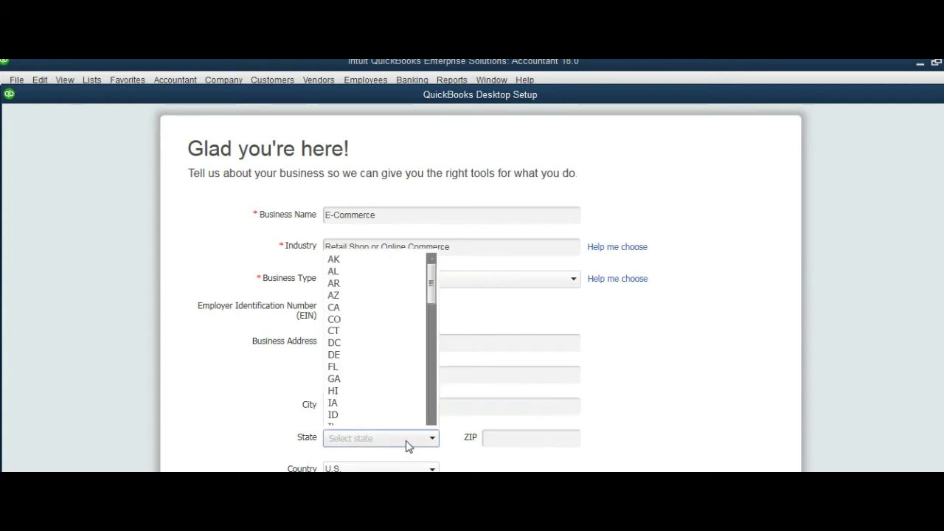
pyautogui.scroll(-14, 405, 441)
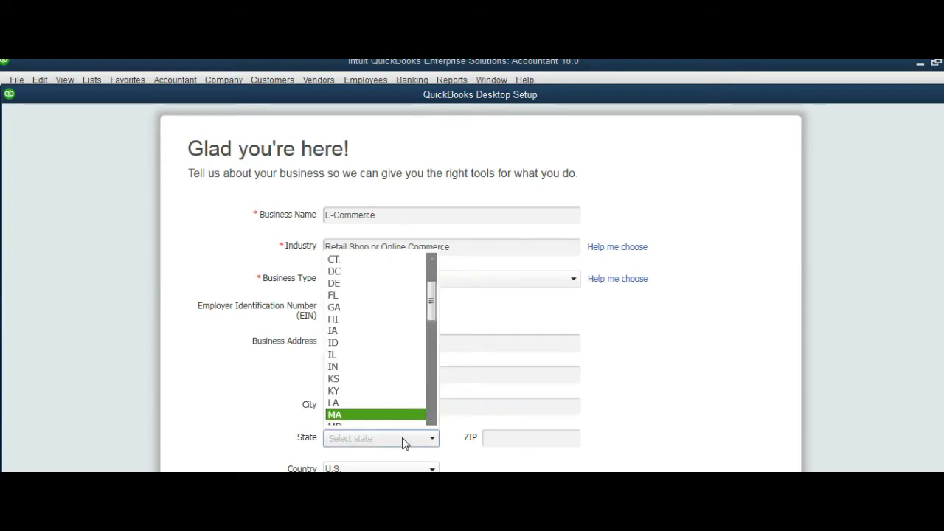
pyautogui.scroll(-8, 402, 434)
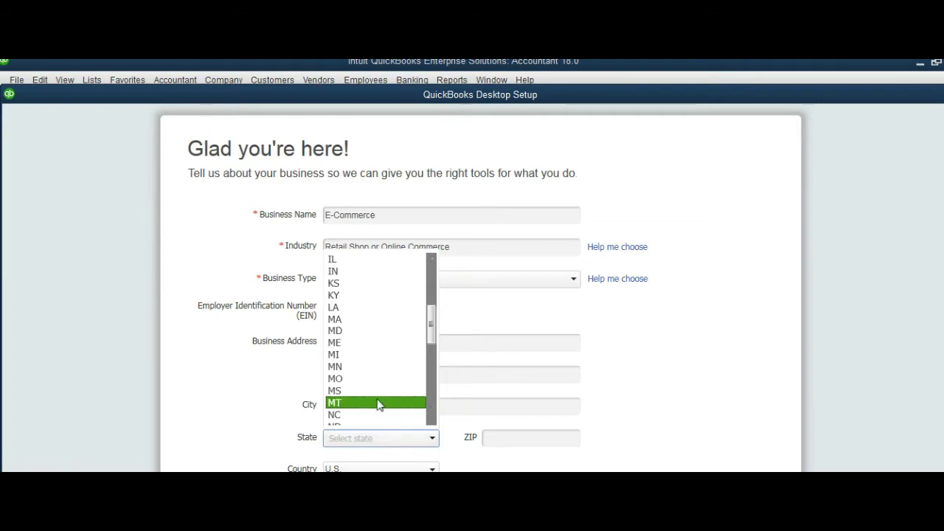
pyautogui.click(357, 367)
pyautogui.press('Tab')
pyautogui.press('Tab')
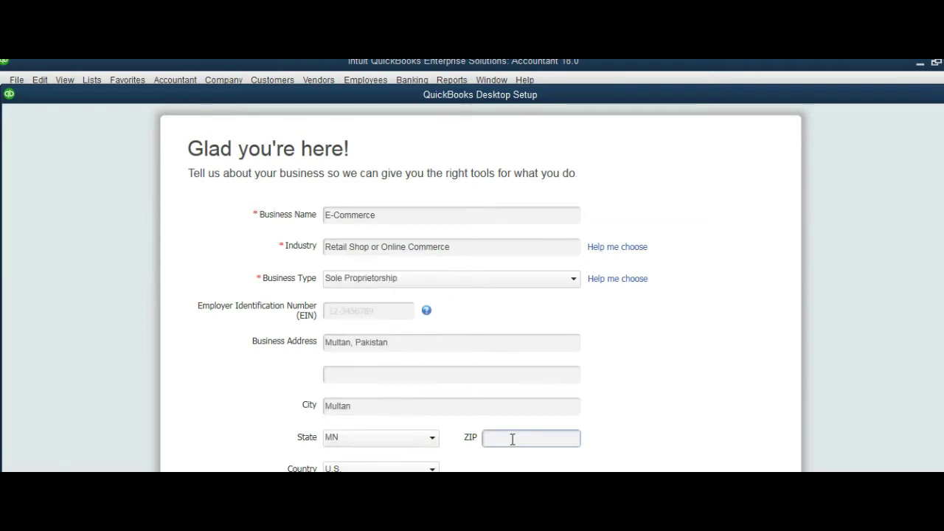
pyautogui.click(382, 470)
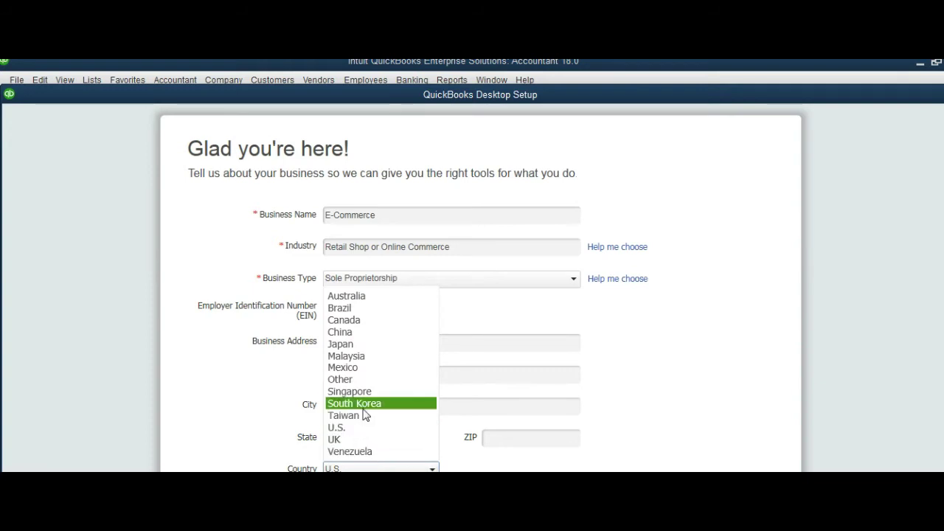
pyautogui.click(363, 379)
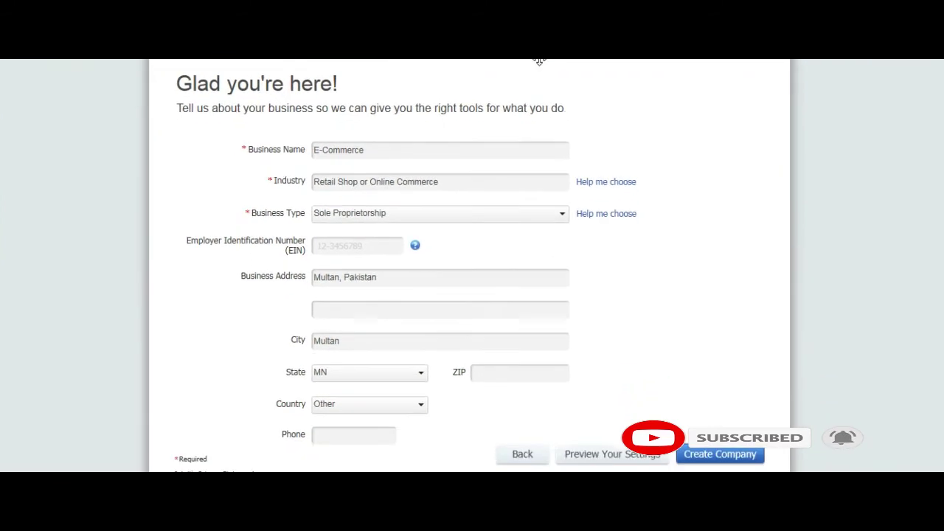
pyautogui.click(336, 414)
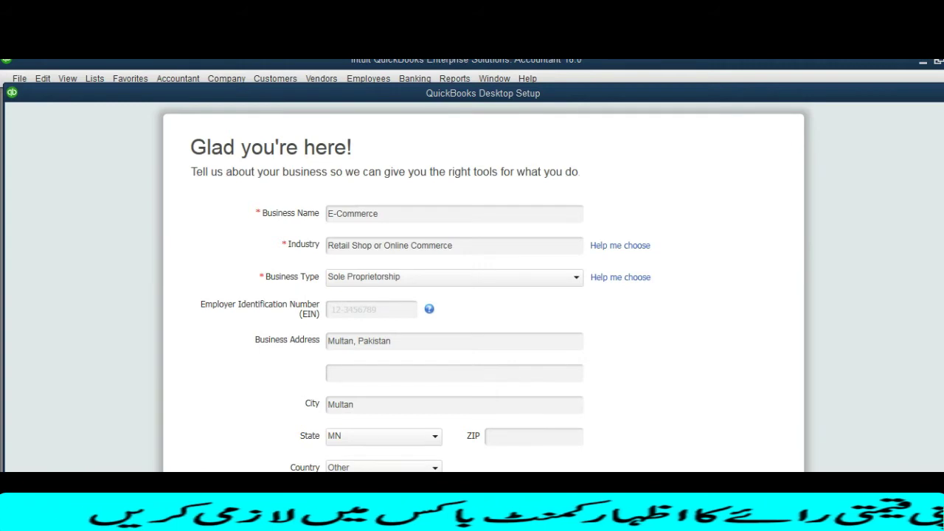
# Step: Open Snipping Tool and capture the upper part of the QuickBooks setup form, from the menu row through the Business Name and Industry fields
pyautogui.press('super')
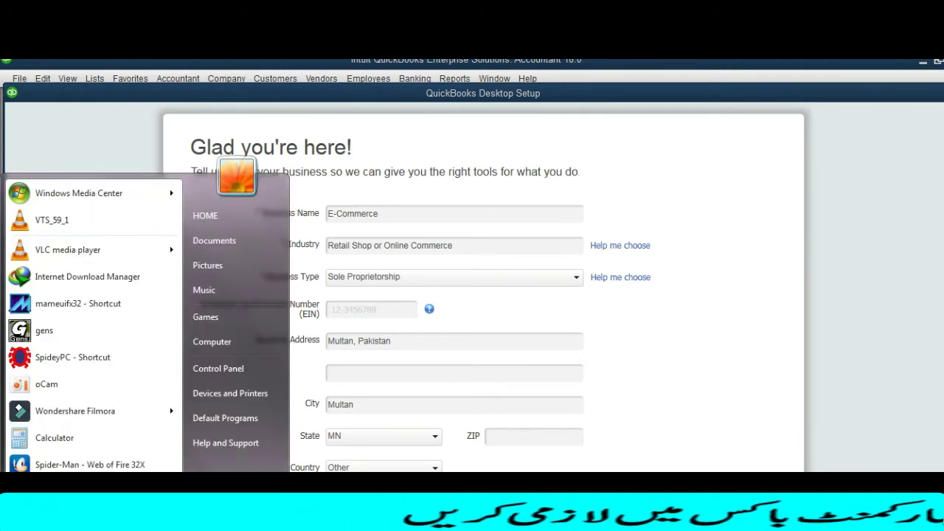
pyautogui.press('Return')
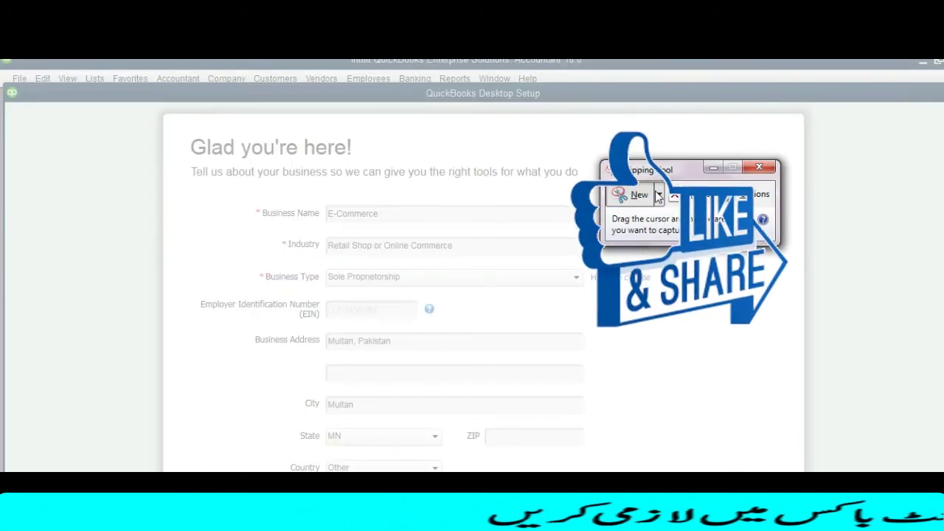
pyautogui.press('Escape')
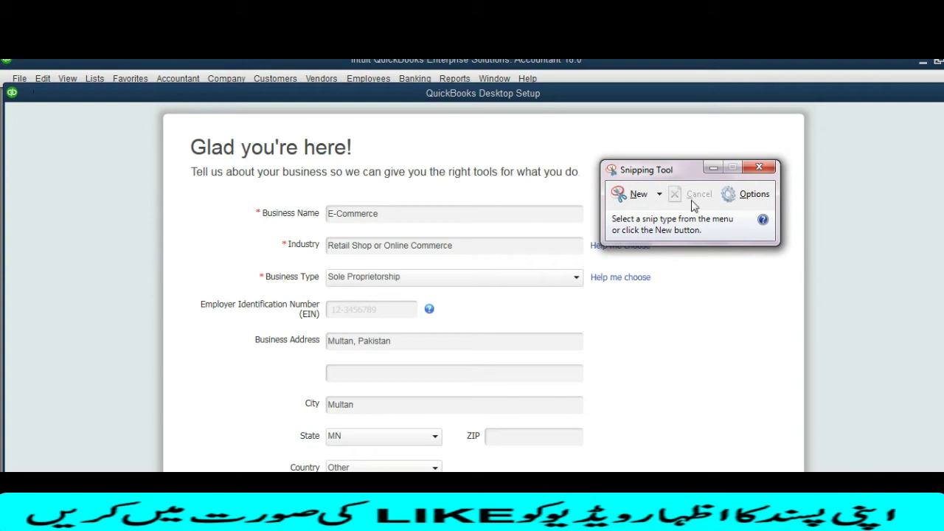
pyautogui.click(634, 194)
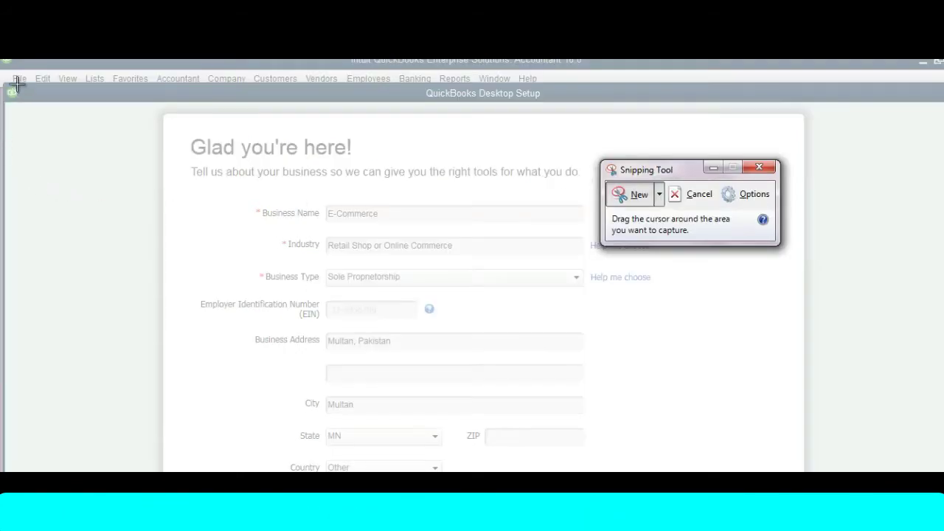
pyautogui.moveTo(2, 70); pyautogui.dragTo(588, 259)
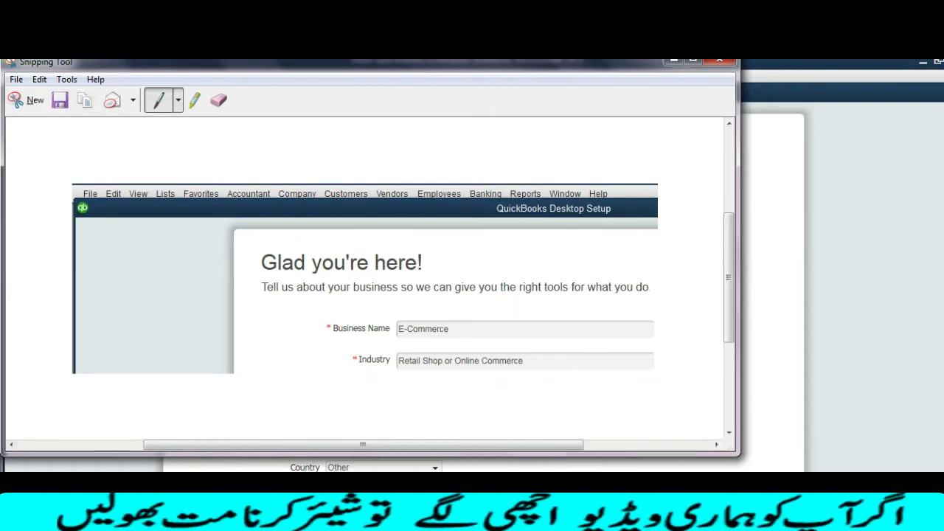
# Step: Switch to the Word exercise document, paste the capture below item 1 and add a blank line after it
pyautogui.moveTo(326, 483)
pyautogui.click(401, 459)
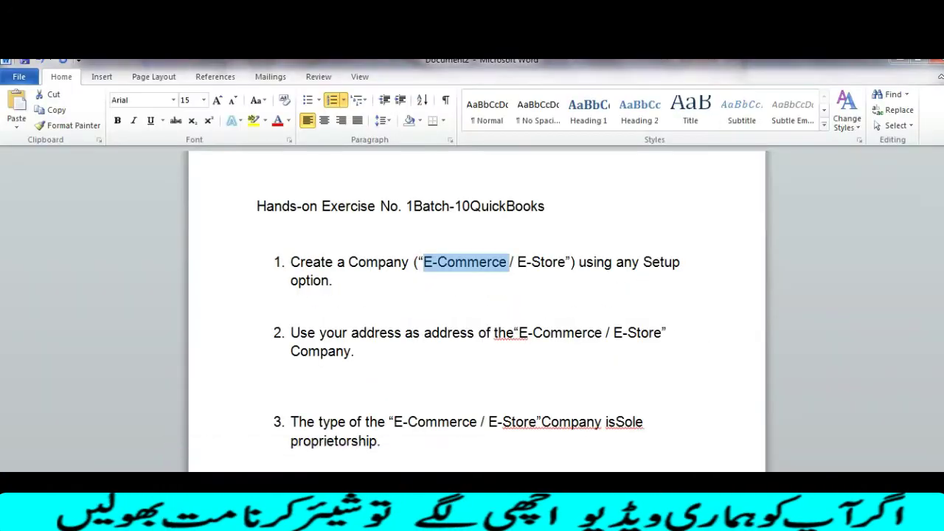
pyautogui.click(343, 300)
pyautogui.write('v')
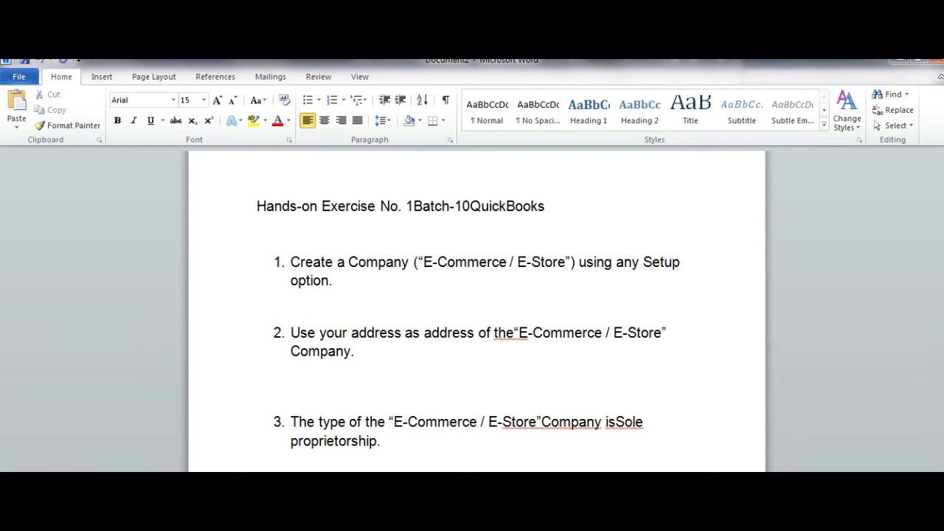
pyautogui.hotkey('ctrl', 'v')
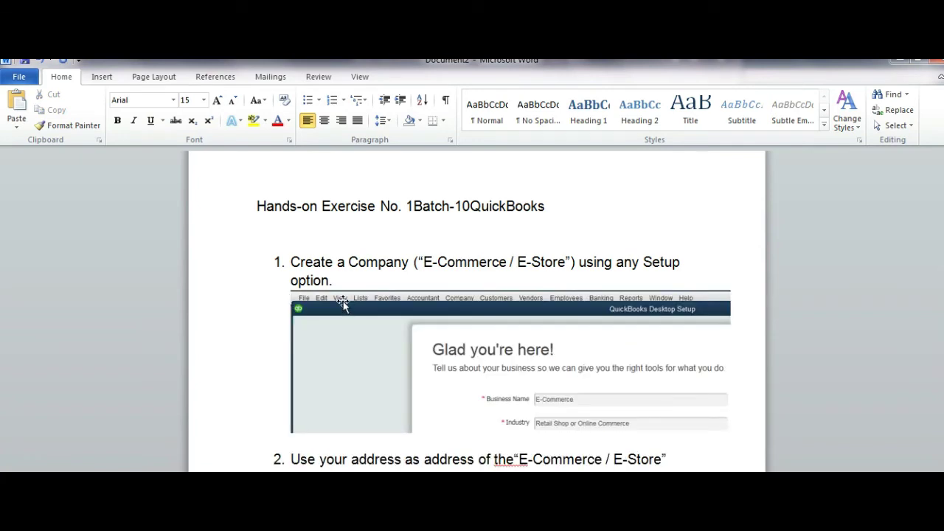
pyautogui.press('Return')
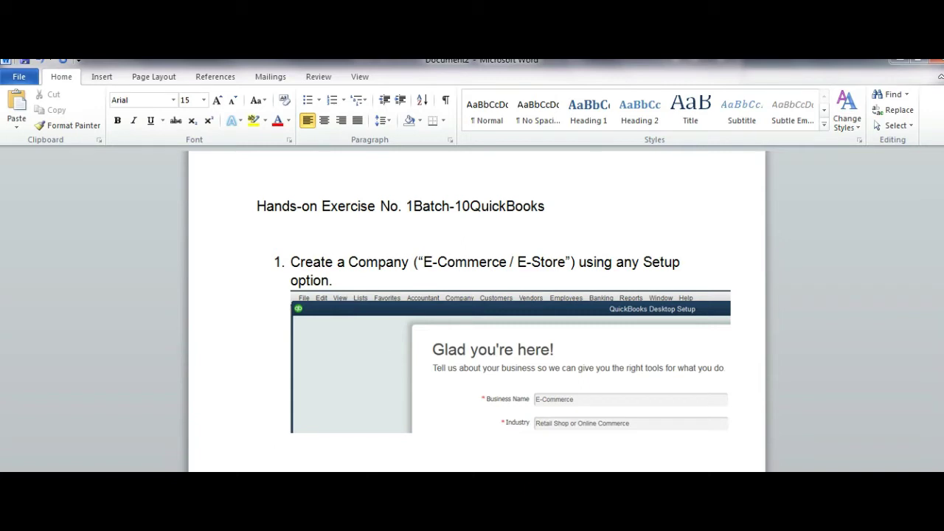
# Step: Paste the captured address section of the setup form, from Business Address to Phone, below item 2 in Document2
pyautogui.scroll(-3, 546, 352)
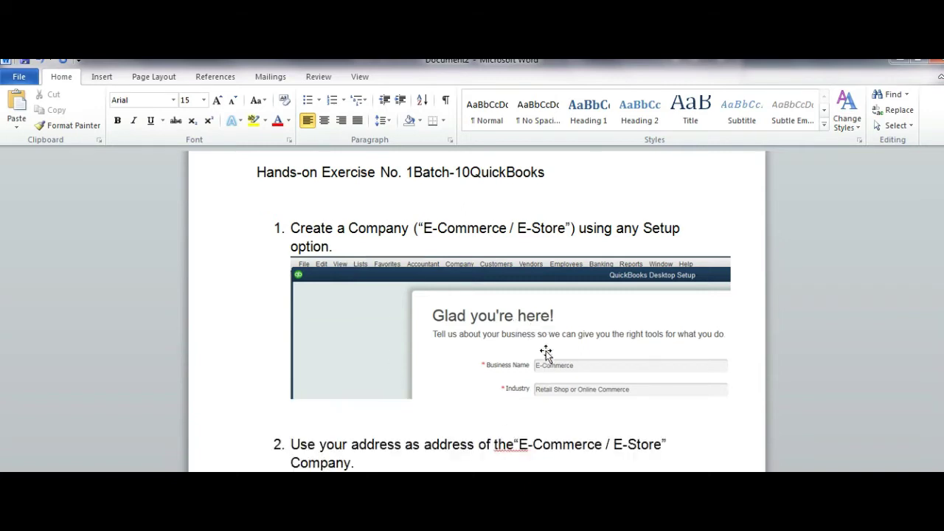
pyautogui.scroll(-2, 350, 337)
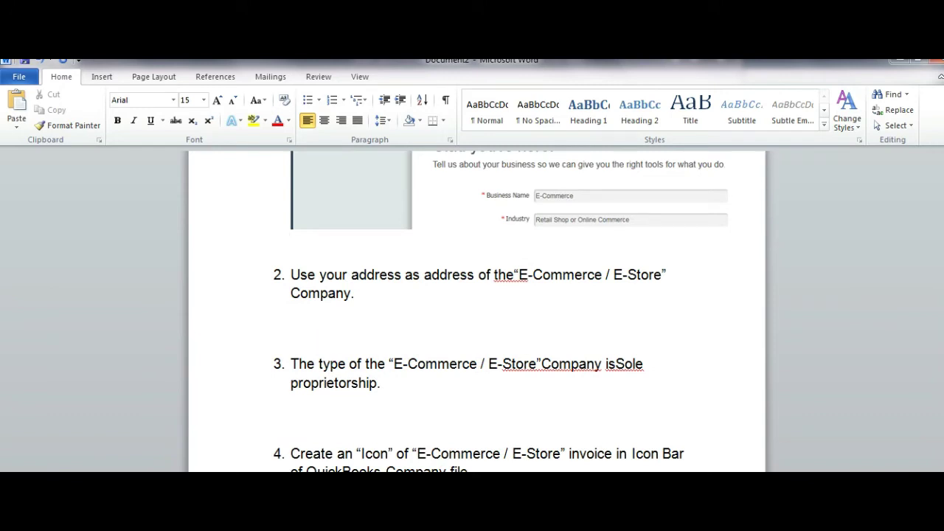
pyautogui.hotkey('alt', 'Tab')
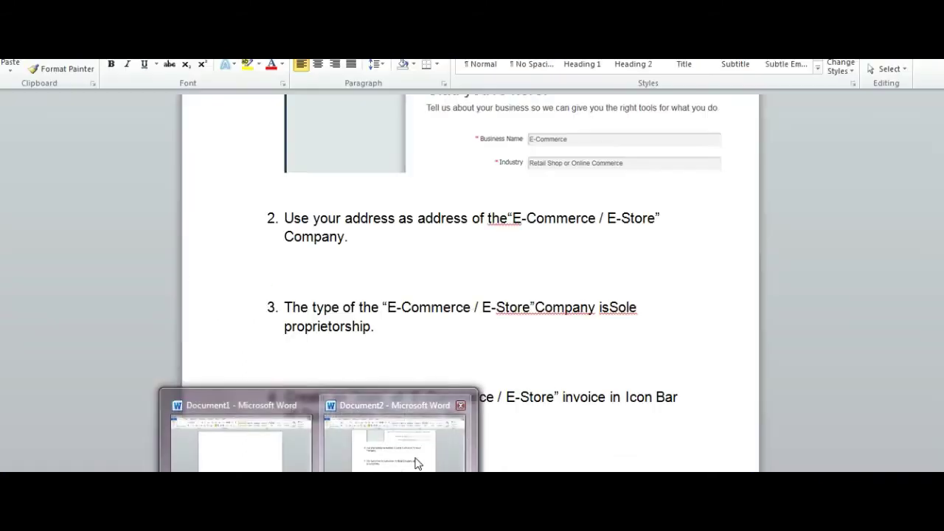
pyautogui.click(415, 451)
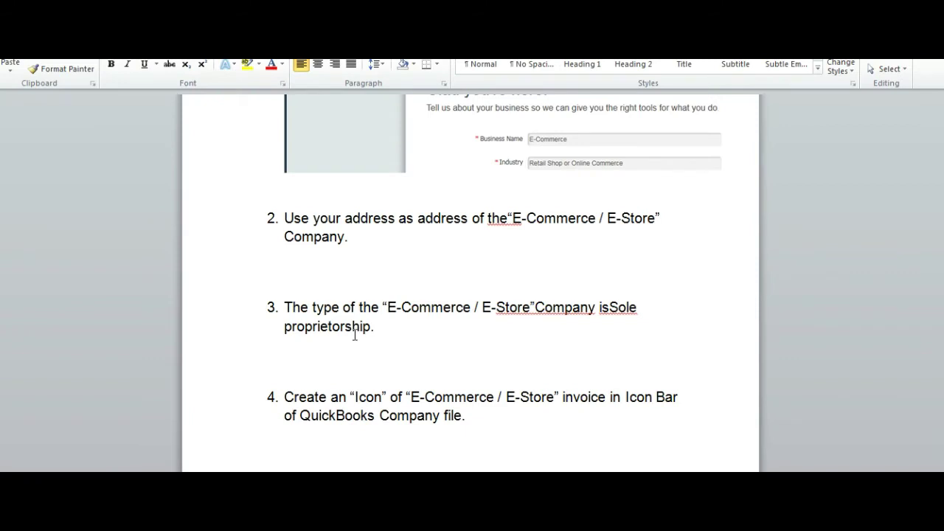
pyautogui.hotkey('ctrl', 'v')
pyautogui.scroll(-3, 367, 322)
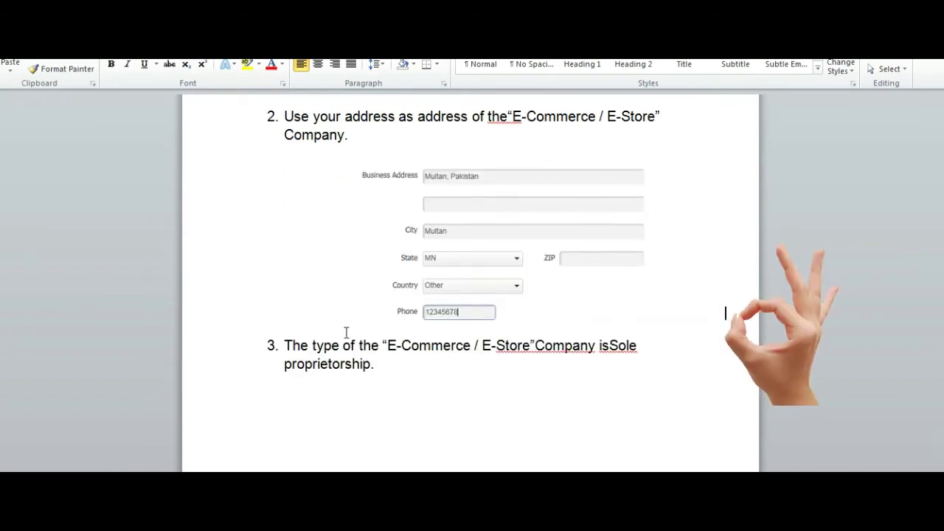
# Step: Place the text cursor below item 3 in Word, and snip the QuickBooks setup form from its heading through the Business Type field
pyautogui.click(306, 398)
pyautogui.scroll(-2, 440, 404)
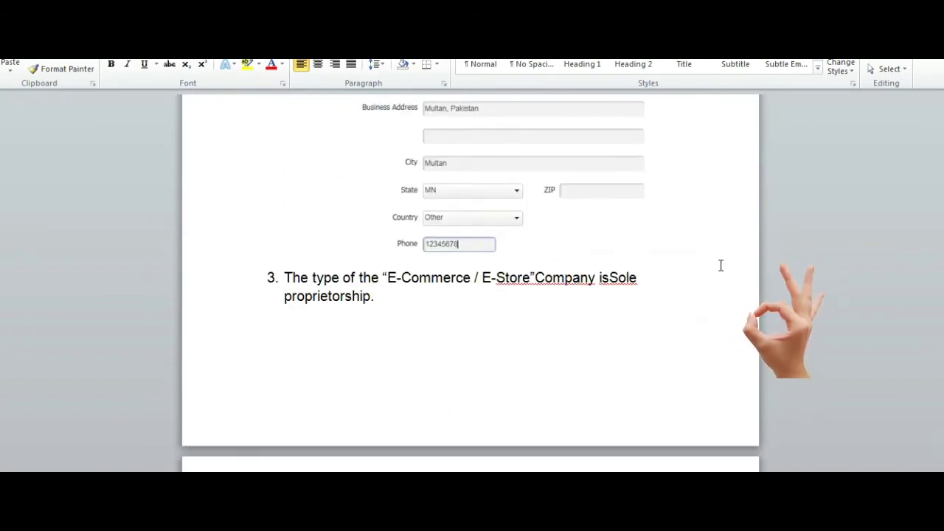
pyautogui.click(679, 253)
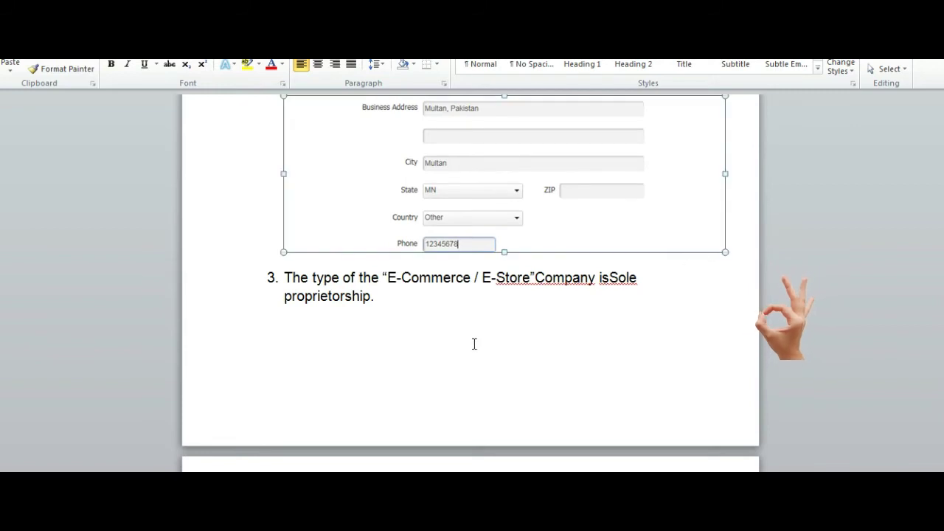
pyautogui.scroll(3, 472, 354)
pyautogui.scroll(-2, 473, 361)
pyautogui.click(327, 378)
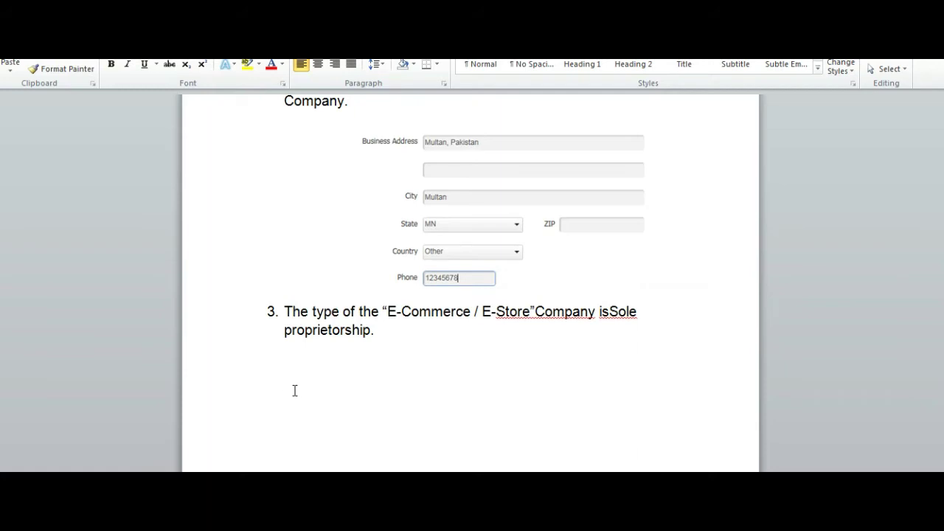
pyautogui.hotkey('alt', 'Tab')
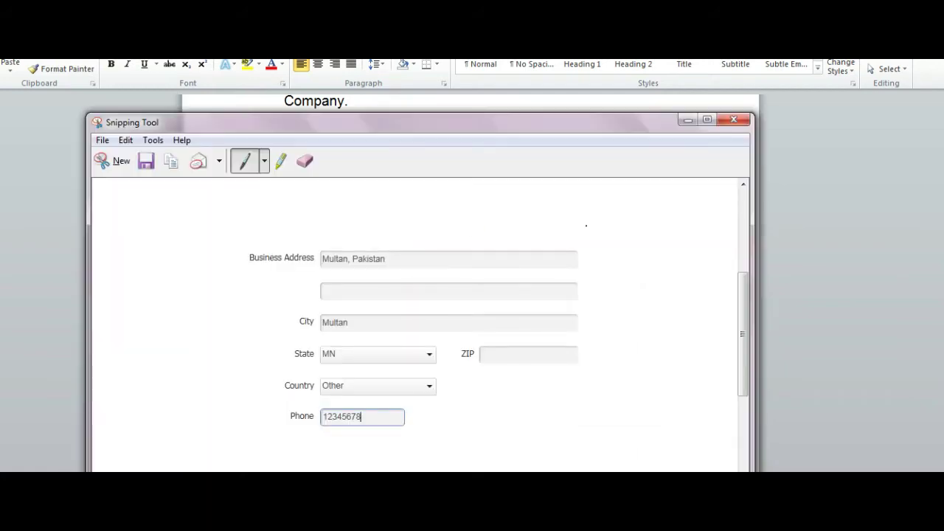
pyautogui.click(687, 120)
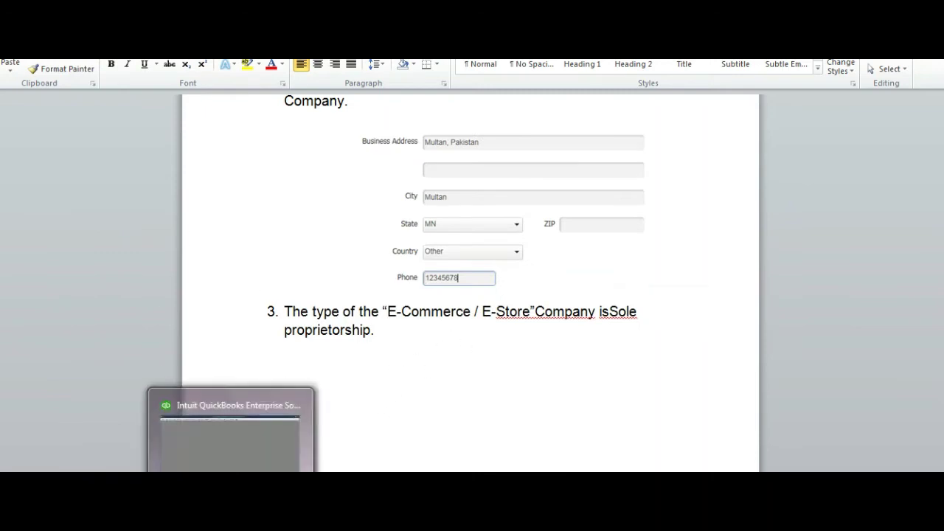
pyautogui.click(231, 431)
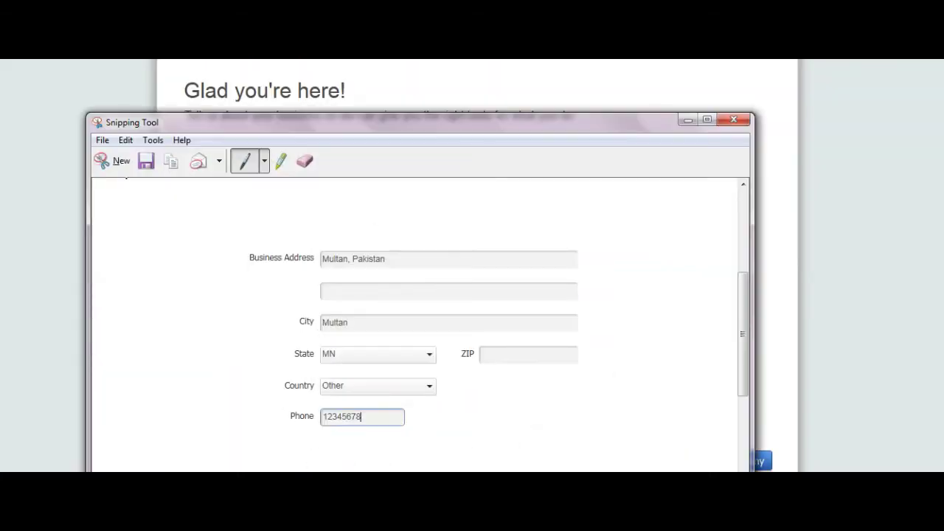
pyautogui.click(118, 162)
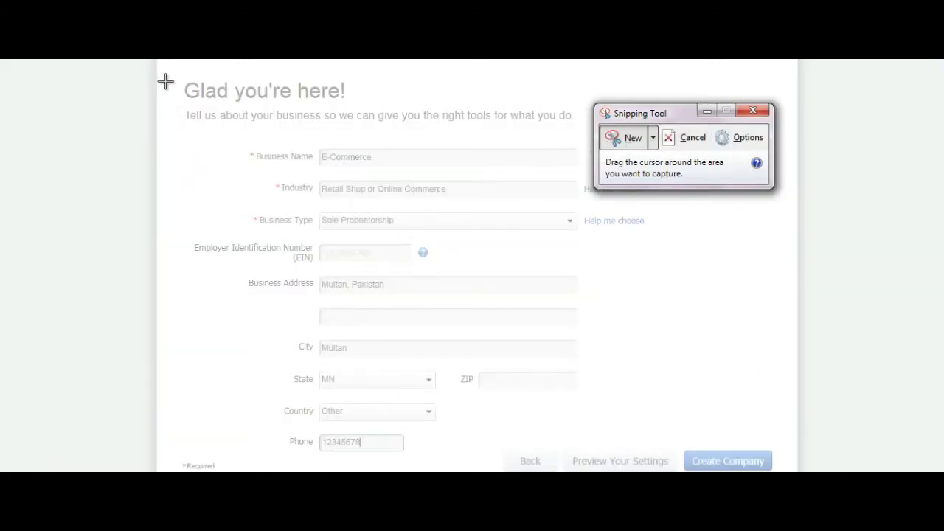
pyautogui.moveTo(157, 63); pyautogui.dragTo(587, 242)
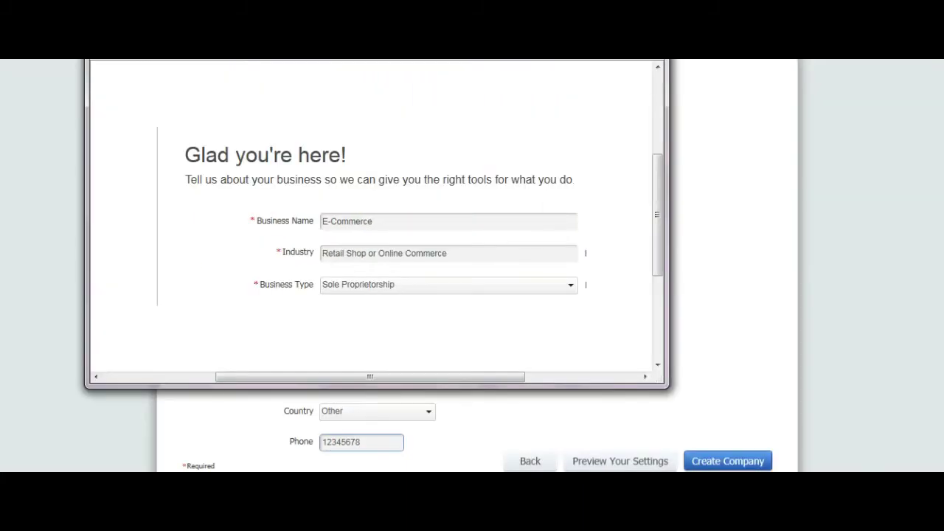
# Step: Return to the Word document and paste the Business Type capture below item 3
pyautogui.click(391, 459)
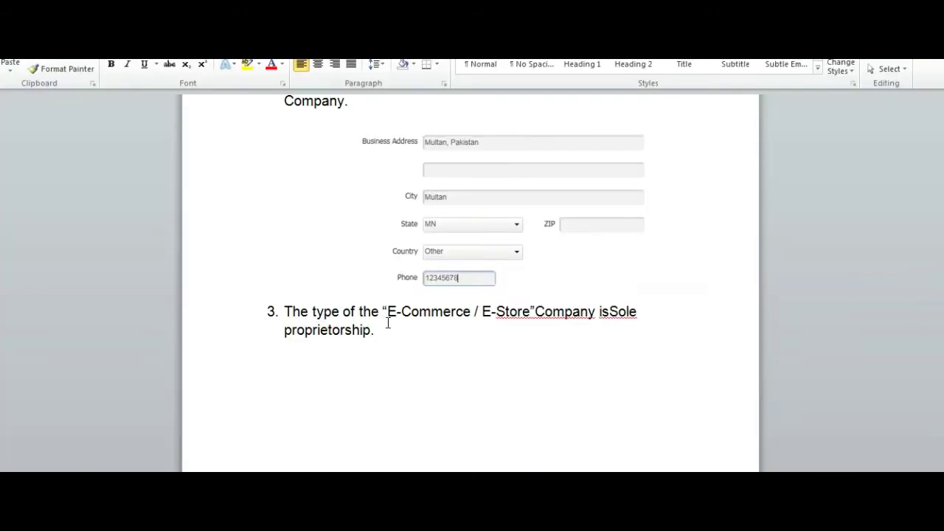
pyautogui.hotkey('ctrl', 'v')
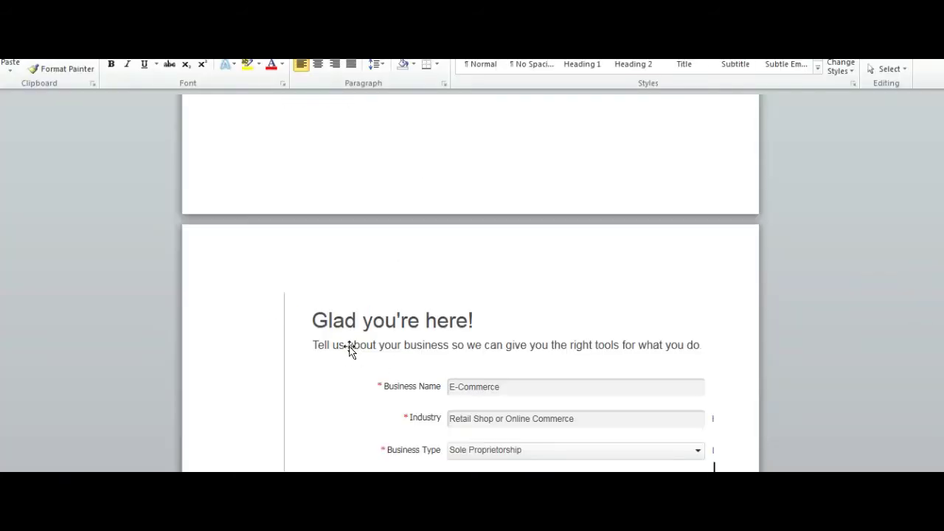
pyautogui.scroll(-3, 349, 349)
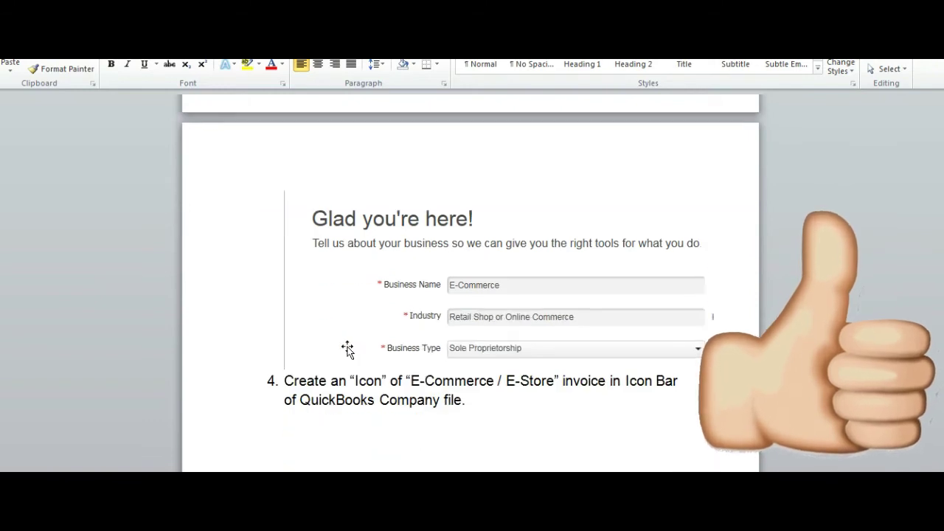
# Step: Place the text cursor on the blank line below item 4 and delete the surplus spacing there
pyautogui.scroll(-1, 348, 348)
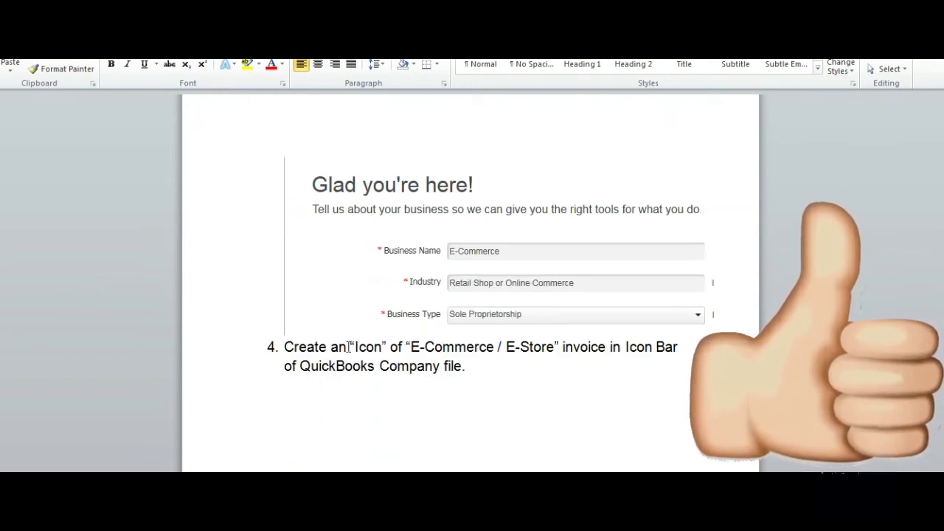
pyautogui.scroll(-2, 348, 348)
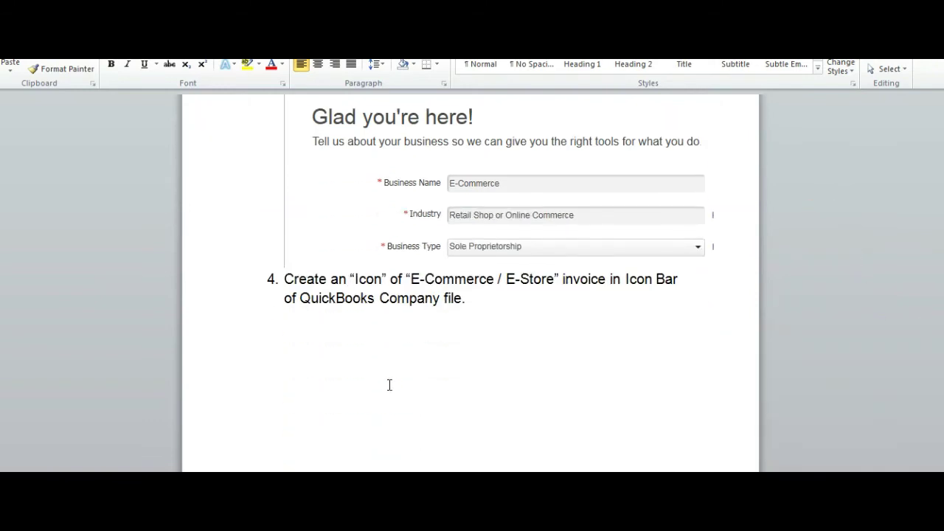
pyautogui.click(515, 304)
pyautogui.doubleClick(313, 351)
pyautogui.press('BackSpace')
pyautogui.press('BackSpace')
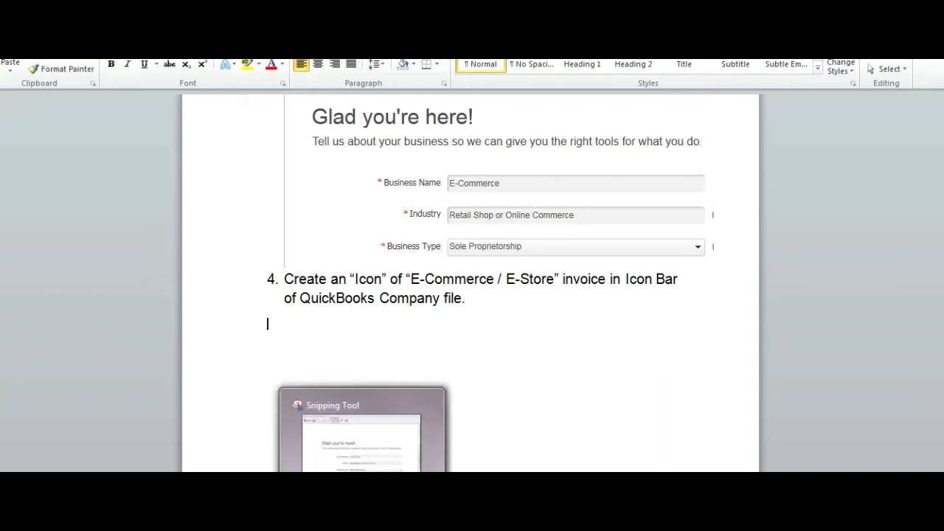
# Step: Switch back to the QuickBooks setup form and create the company from the entered business details
pyautogui.click(329, 443)
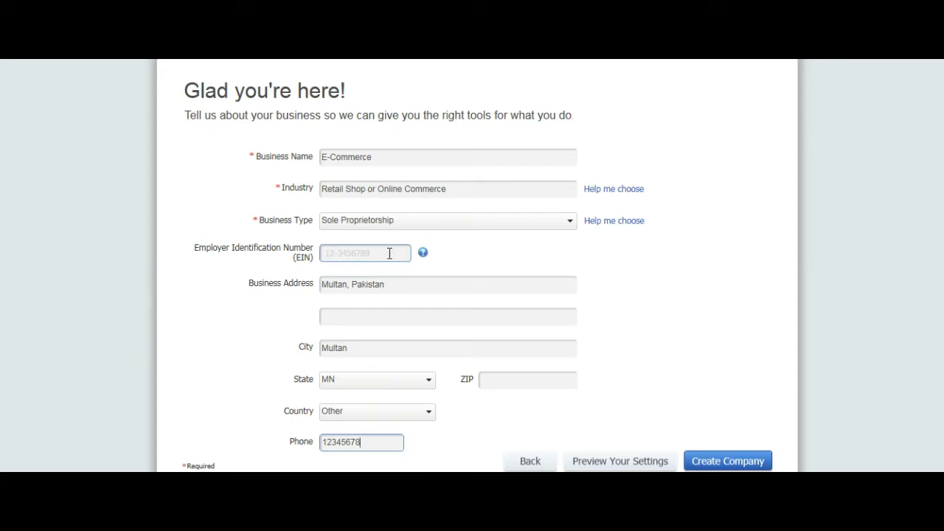
pyautogui.moveTo(360, 467)
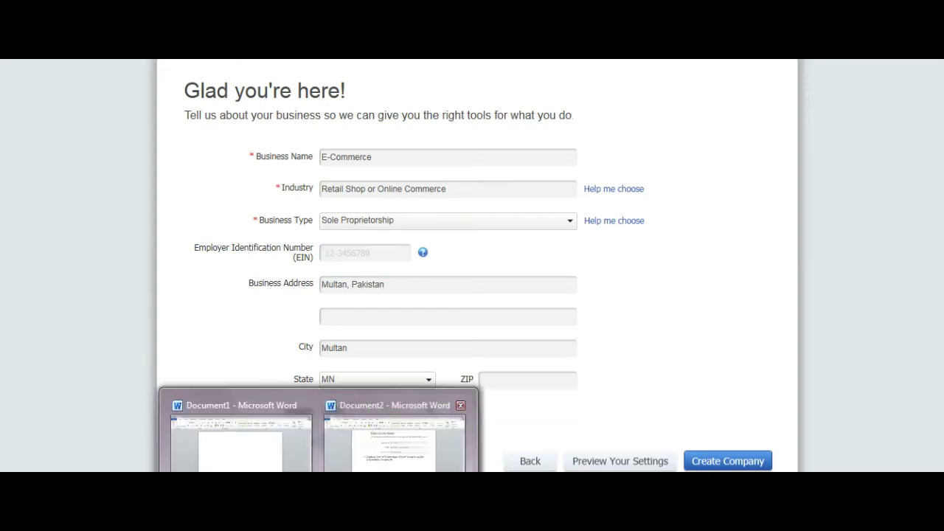
pyautogui.click(381, 455)
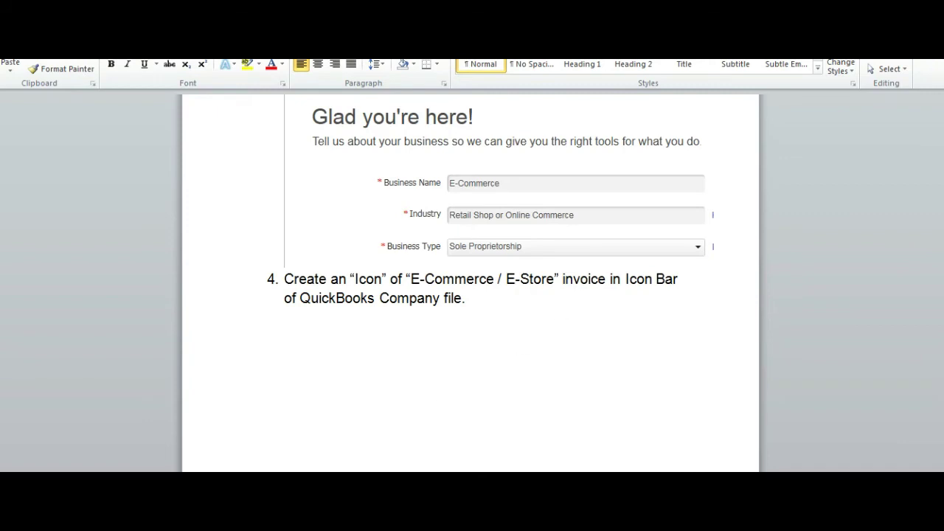
pyautogui.hotkey('alt', 'Tab')
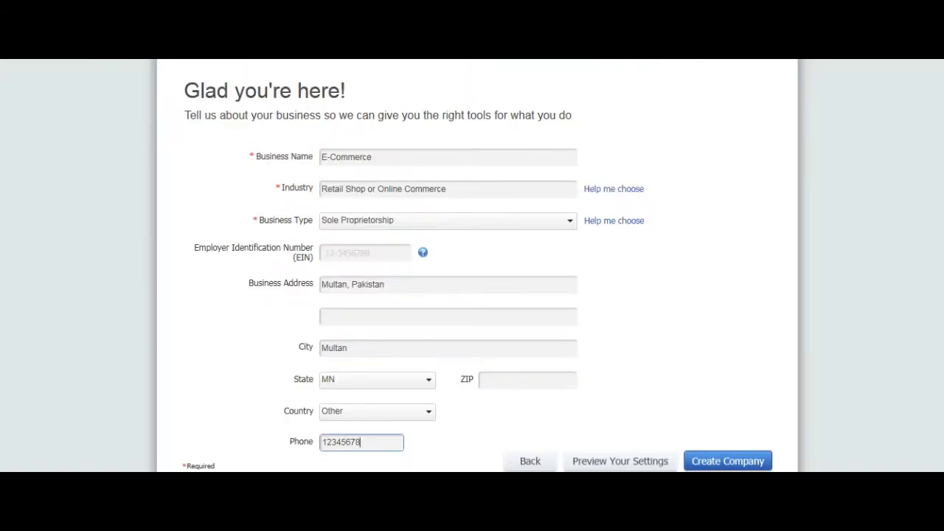
pyautogui.click(724, 462)
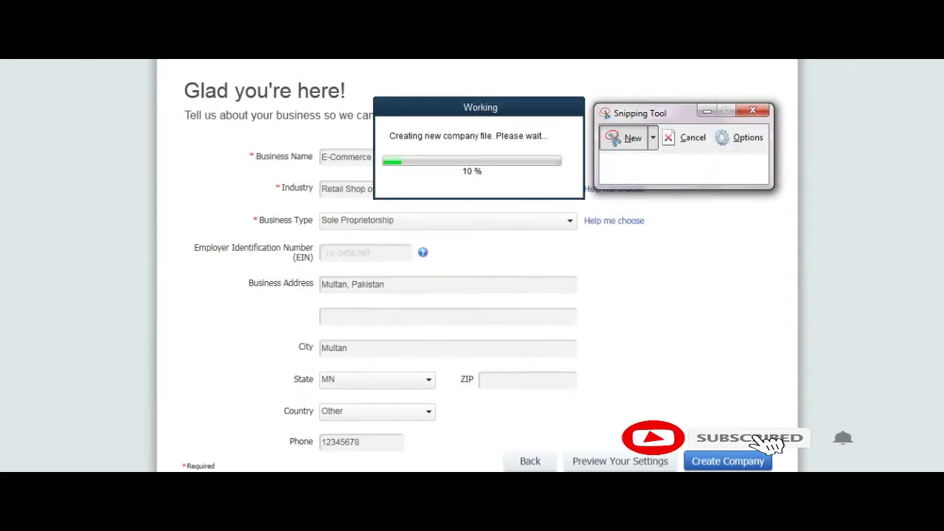
# Step: Snip the whole QuickBooks setup form together with the company file creation progress window
pyautogui.click(625, 137)
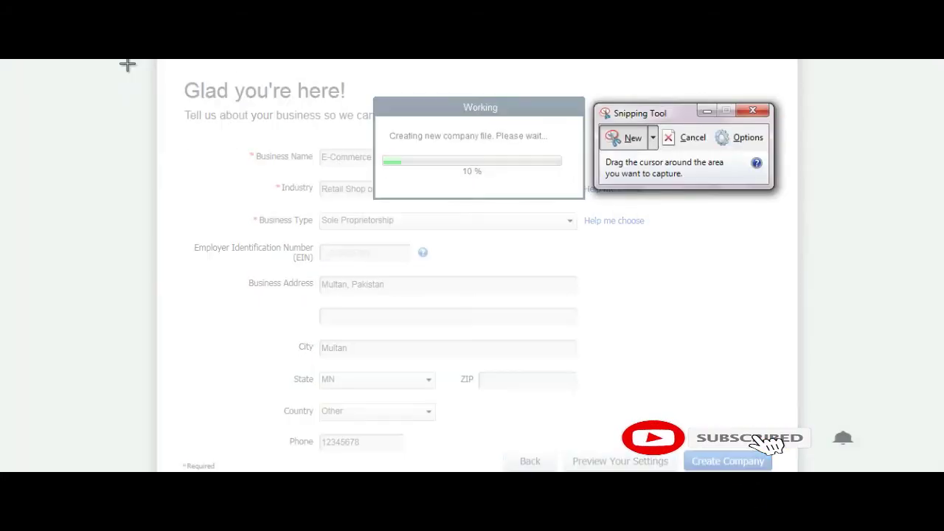
pyautogui.moveTo(160, 60); pyautogui.dragTo(799, 470)
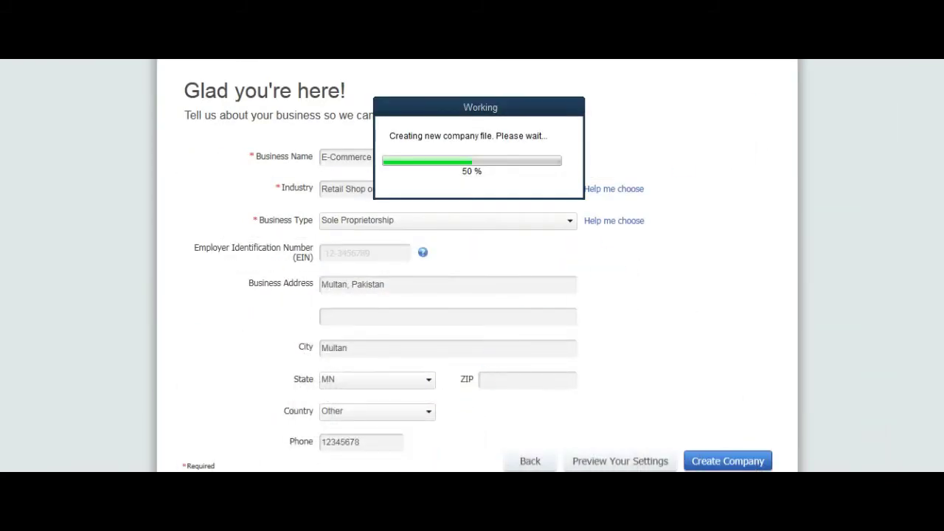
# Step: Switch to the Word document and paste the company file creation capture on a new line below the item 1 screenshot
pyautogui.click(392, 453)
pyautogui.scroll(5, 436, 407)
pyautogui.scroll(8, 436, 408)
pyautogui.click(703, 266)
pyautogui.press('Return')
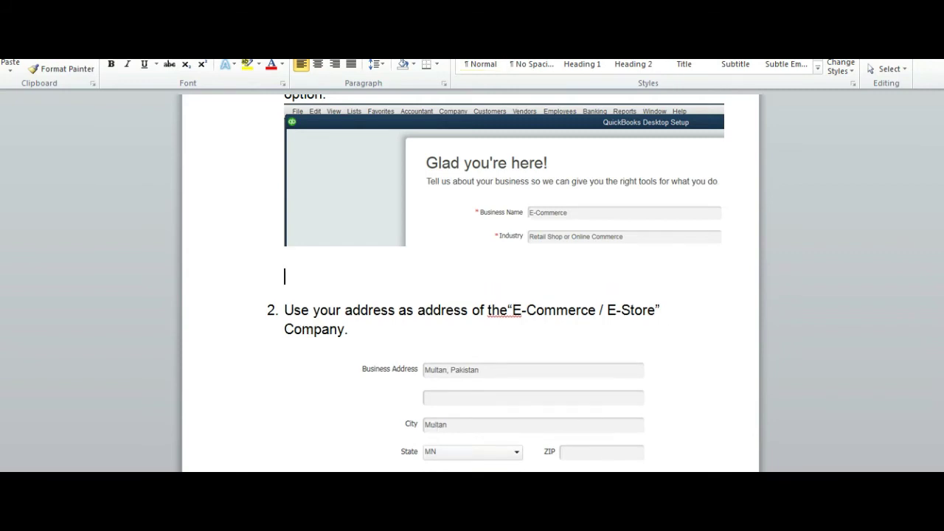
pyautogui.hotkey('ctrl', 'v')
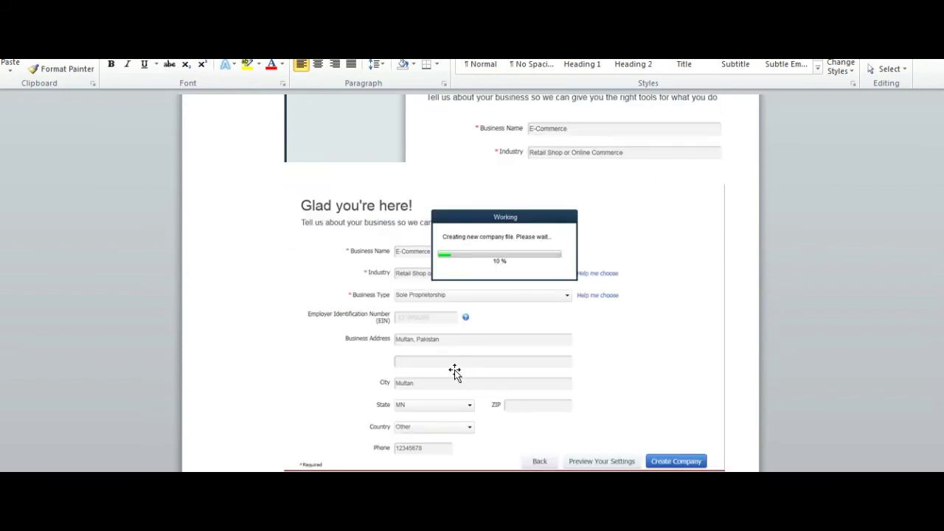
# Step: Insert a line break below the pasted company creation capture to push item 2 onto the next page
pyautogui.scroll(-3, 455, 370)
pyautogui.scroll(-3, 459, 369)
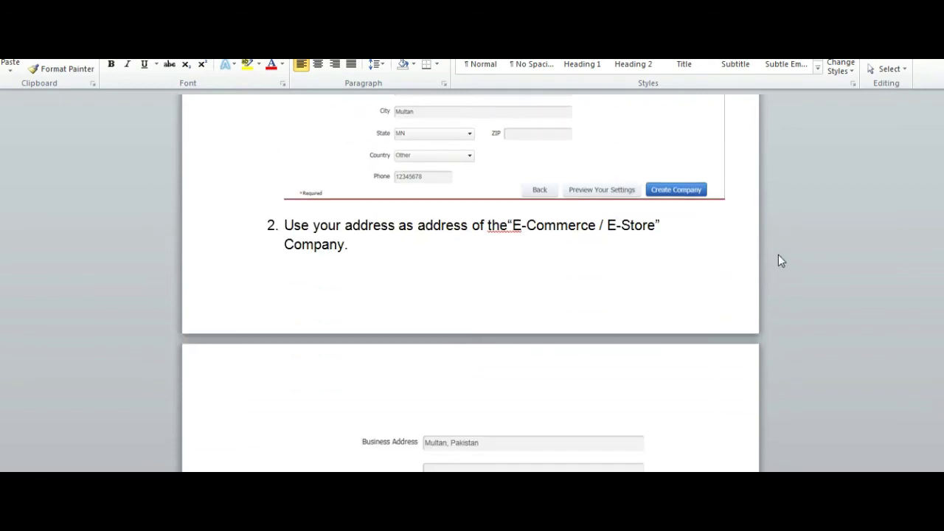
pyautogui.press('Return')
# Step: Move item 4 onto a new page after the Business Type capture and place the text cursor on the line below it
pyautogui.scroll(-8, 576, 338)
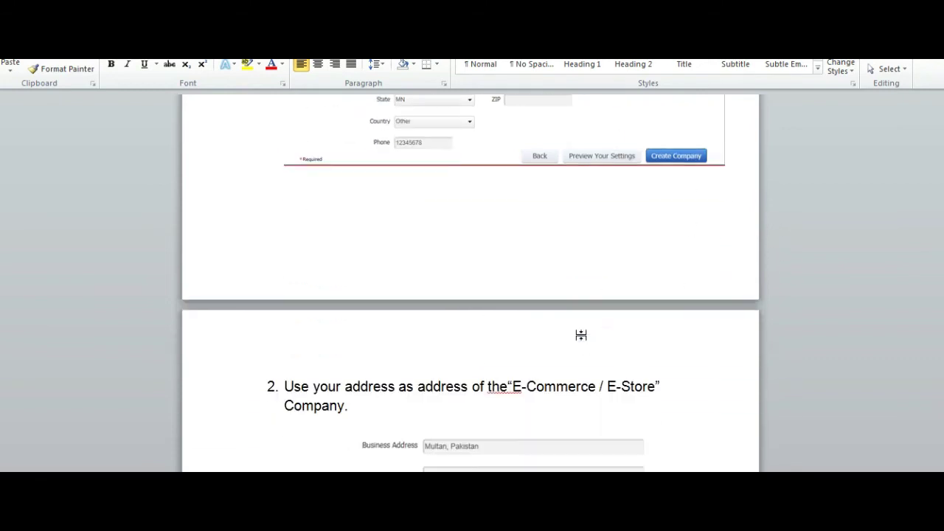
pyautogui.scroll(-5, 577, 339)
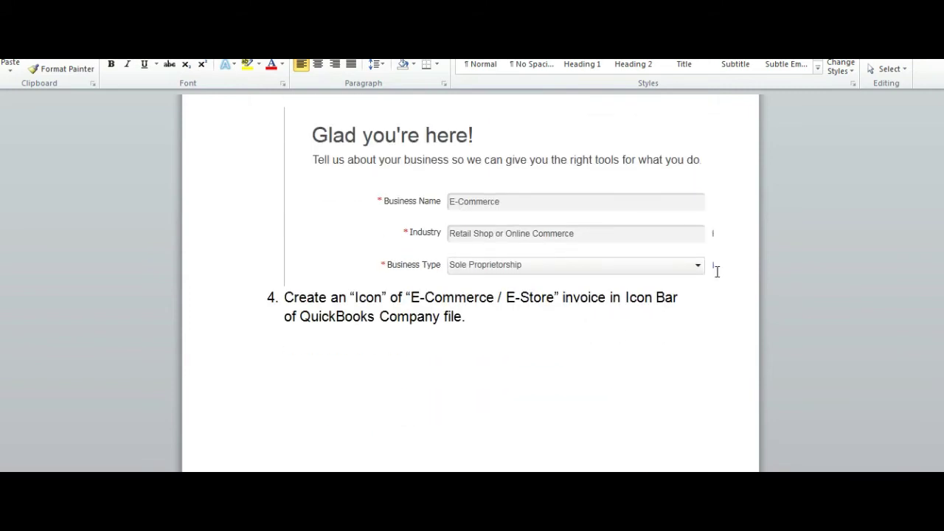
pyautogui.press('Return')
pyautogui.press('Return')
pyautogui.press('Return')
pyautogui.press('Return')
pyautogui.press('Return')
pyautogui.press('Return')
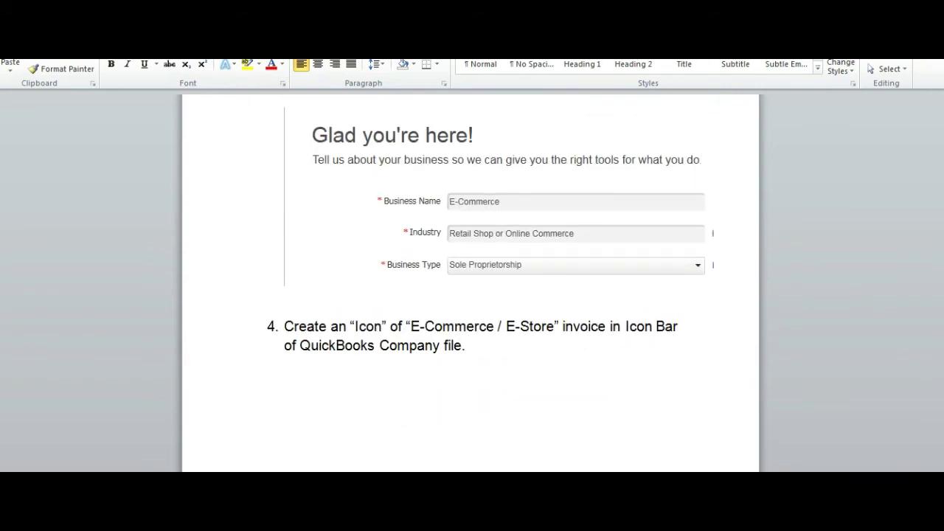
pyautogui.hotkey('ctrl', 'Return')
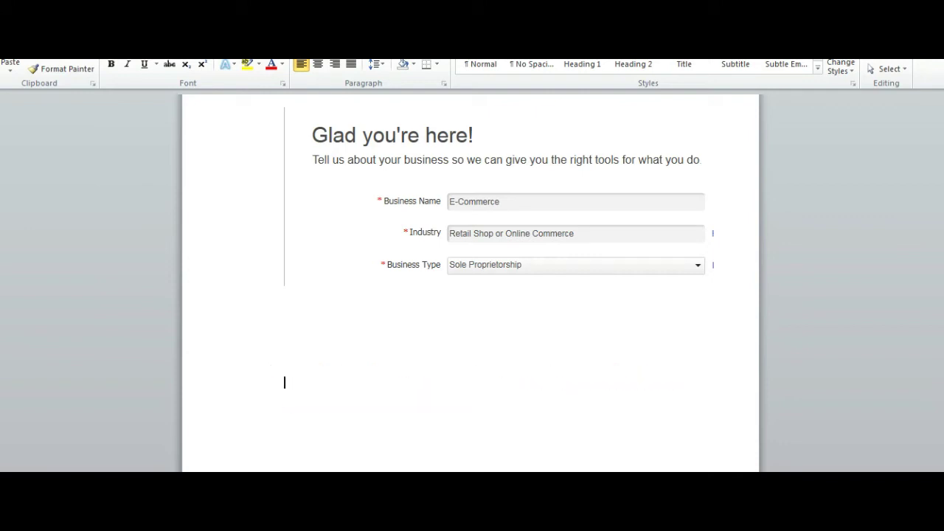
pyautogui.scroll(-10, 471, 280)
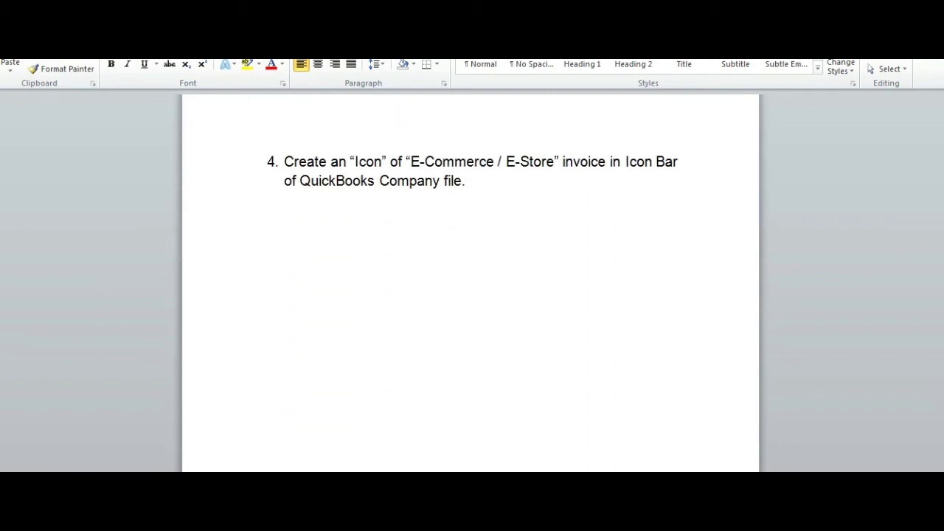
pyautogui.click(270, 228)
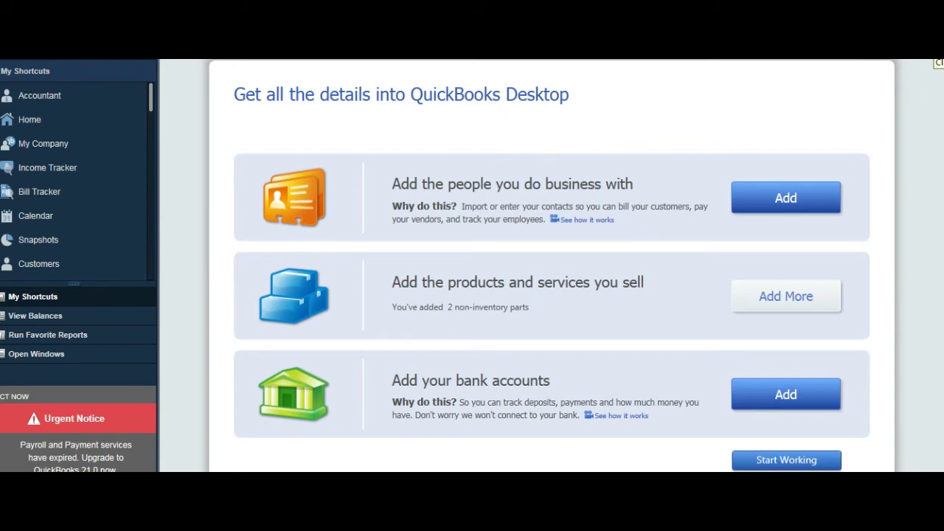
# Step: Start working in the new QuickBooks company file and close the product tour and Accountant Center windows
pyautogui.click(787, 460)
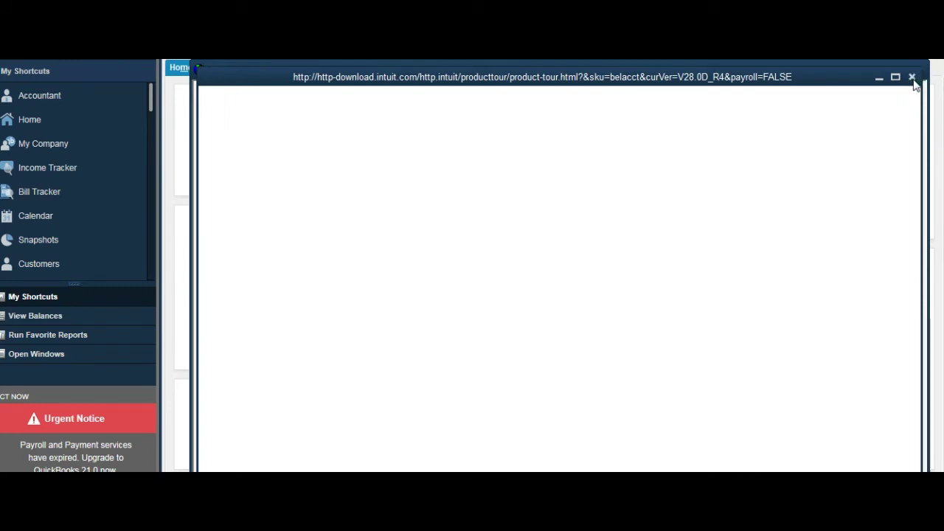
pyautogui.click(912, 78)
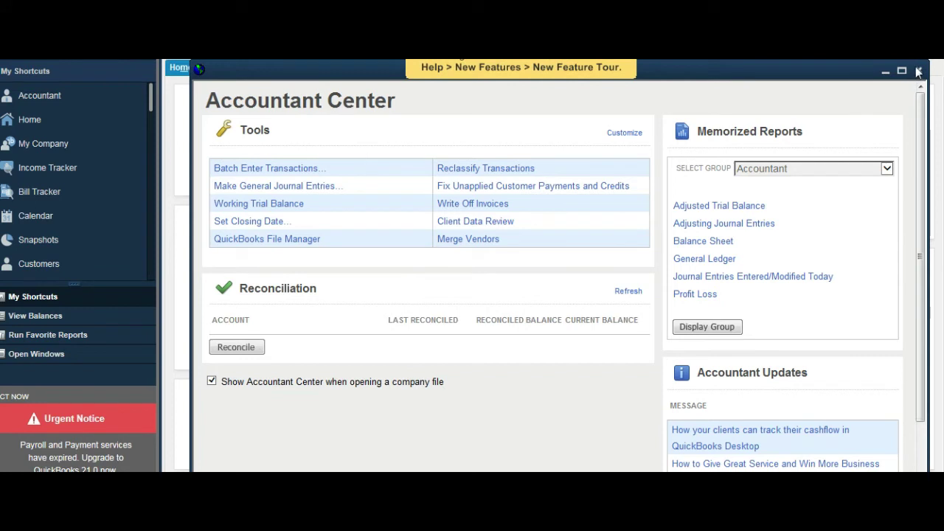
pyautogui.click(919, 71)
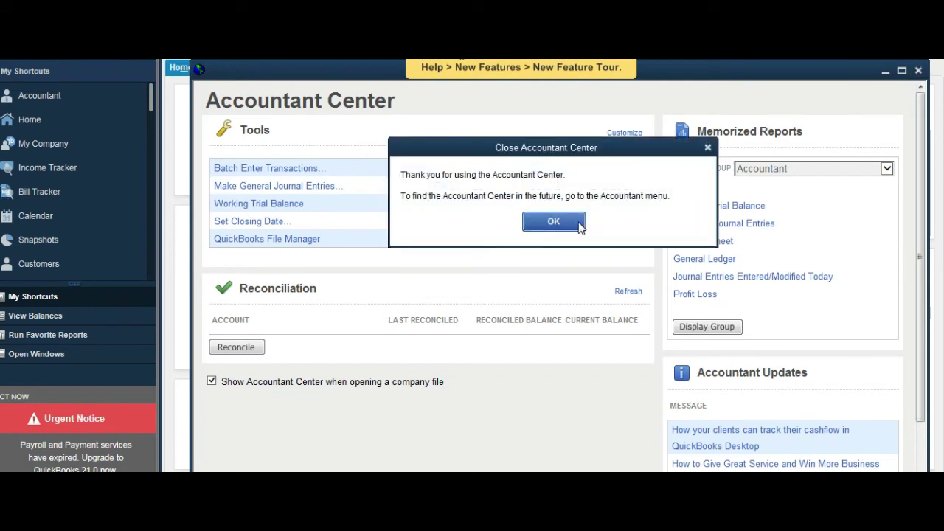
pyautogui.click(708, 148)
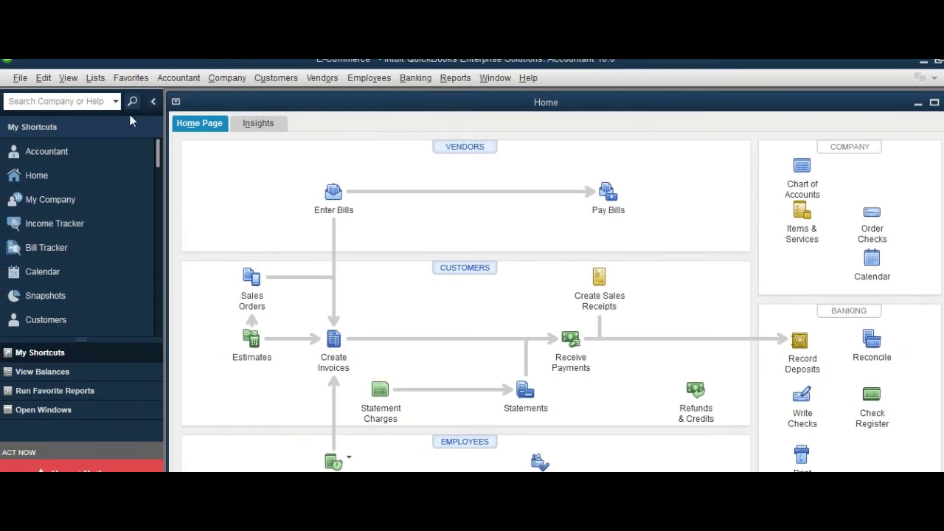
pyautogui.click(21, 79)
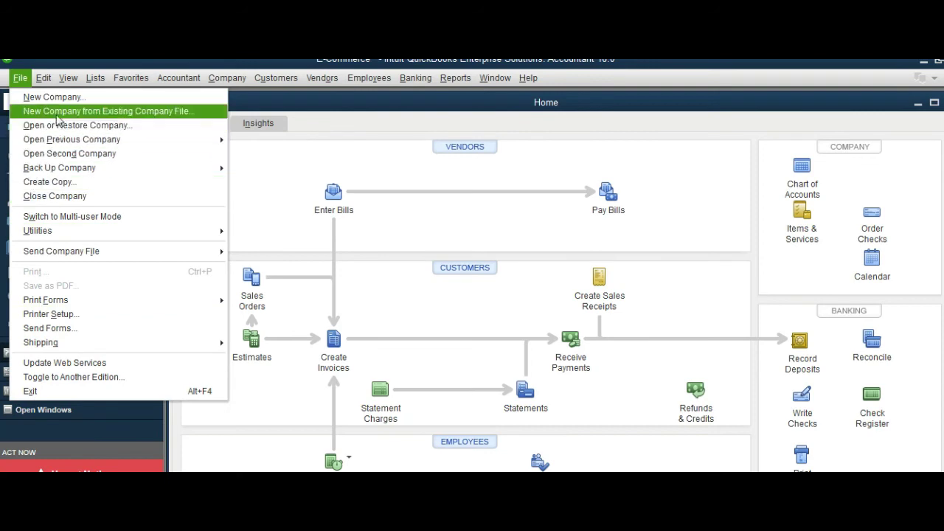
pyautogui.click(113, 209)
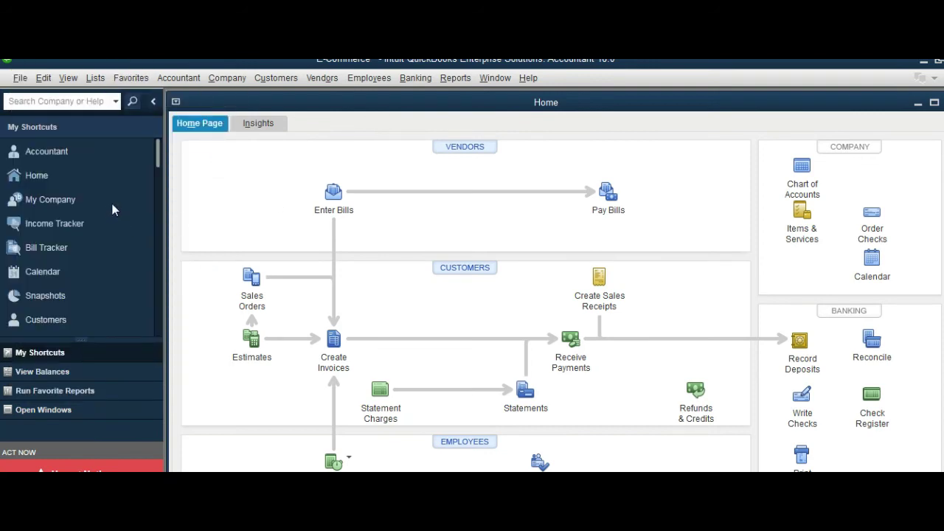
pyautogui.rightClick(112, 204)
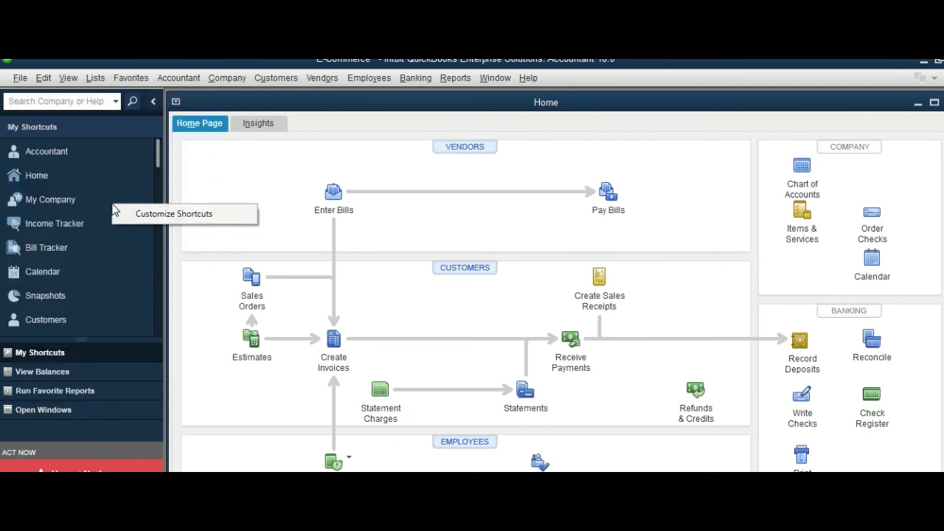
pyautogui.click(163, 216)
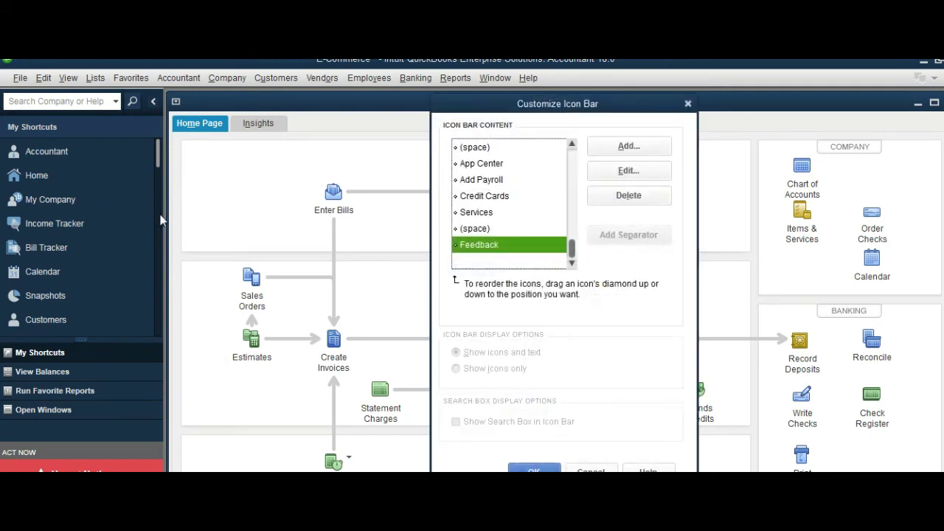
pyautogui.click(687, 104)
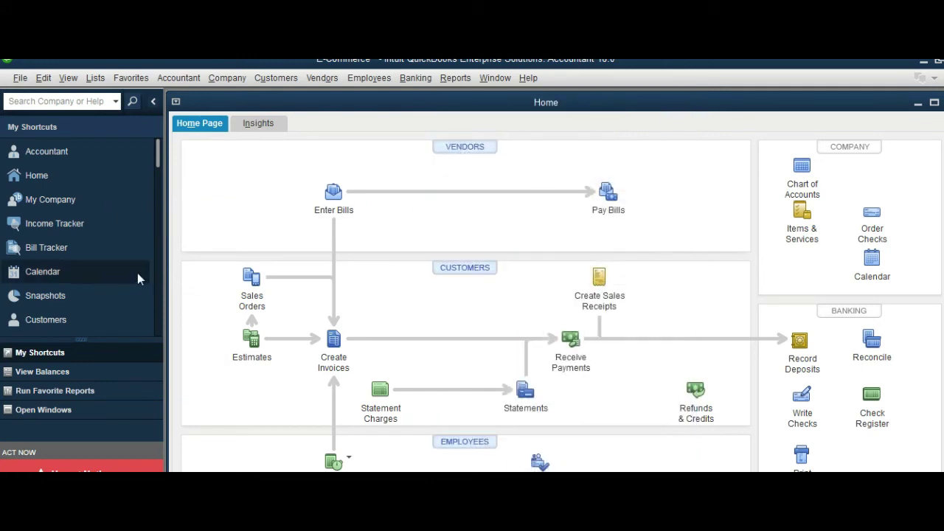
# Step: Open the shortcut customization and start a new icon bar item with the label Invoice
pyautogui.moveTo(158, 160); pyautogui.dragTo(158, 333)
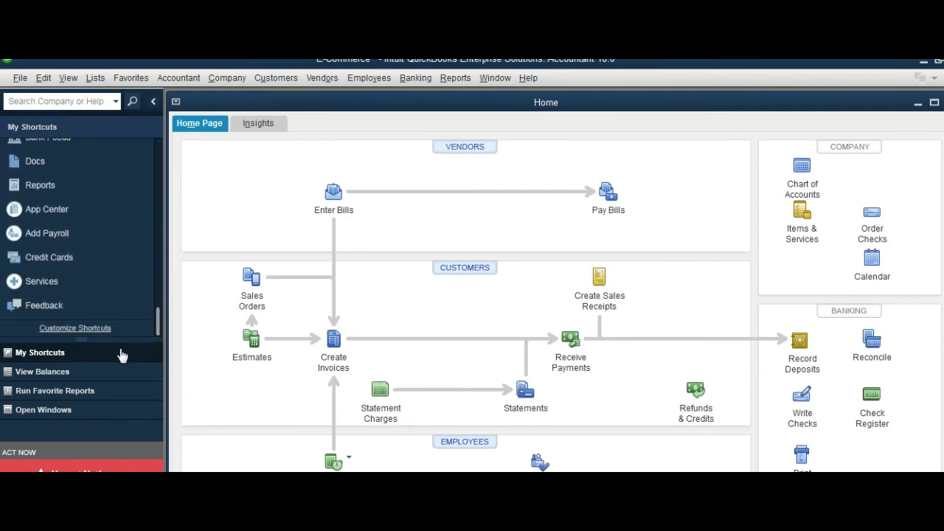
pyautogui.click(94, 329)
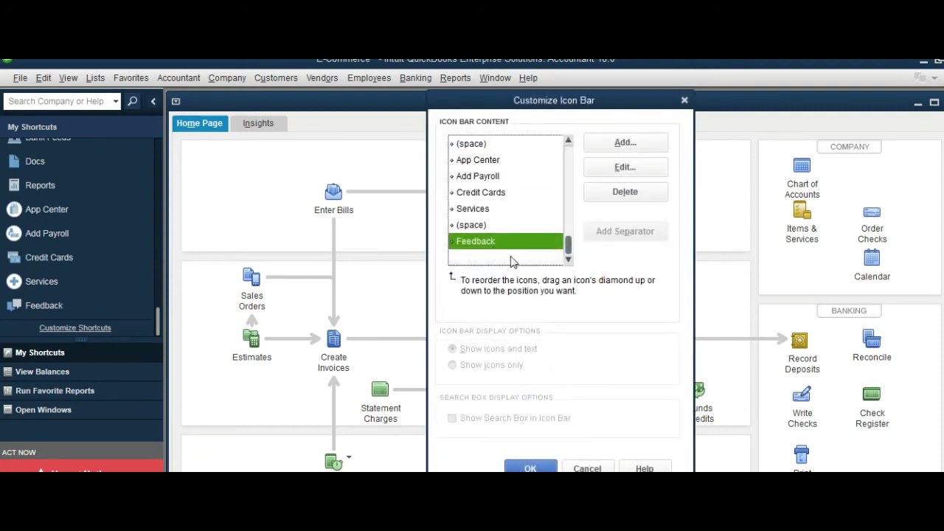
pyautogui.click(626, 142)
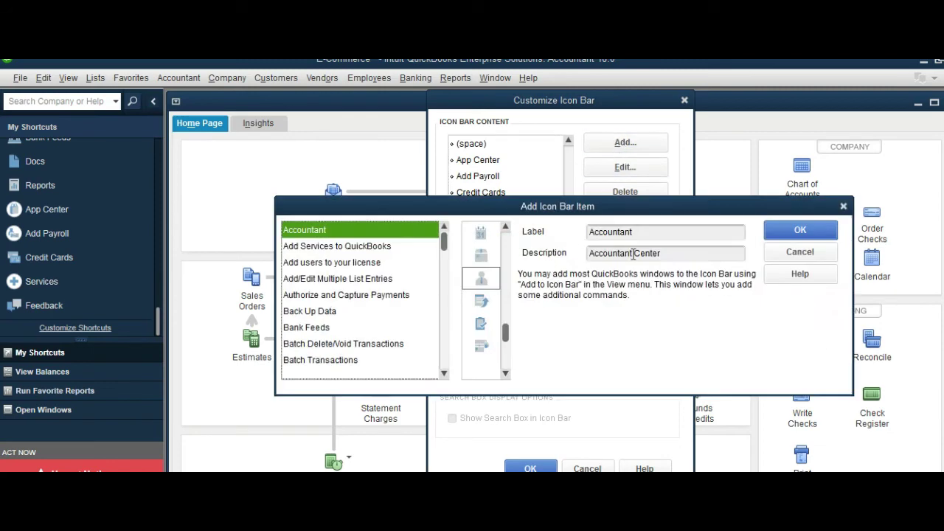
pyautogui.moveTo(644, 230); pyautogui.dragTo(565, 237)
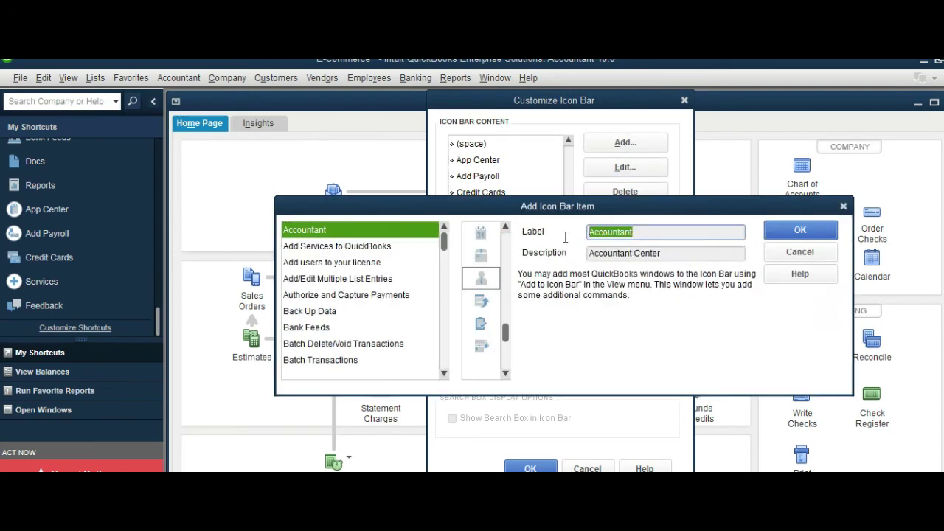
pyautogui.press('BackSpace')
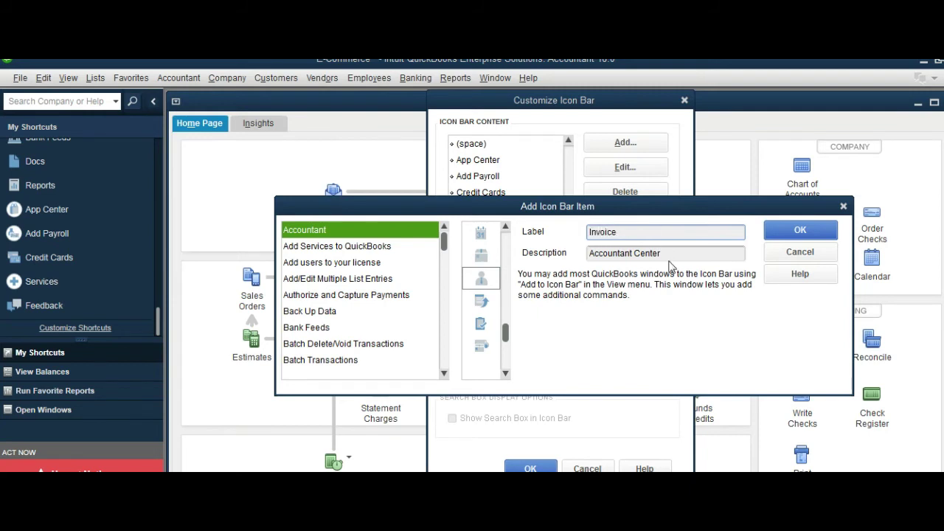
# Step: Give the Invoice item the description Customer and the clipboard icon, and save it to the icon bar
pyautogui.press('Tab')
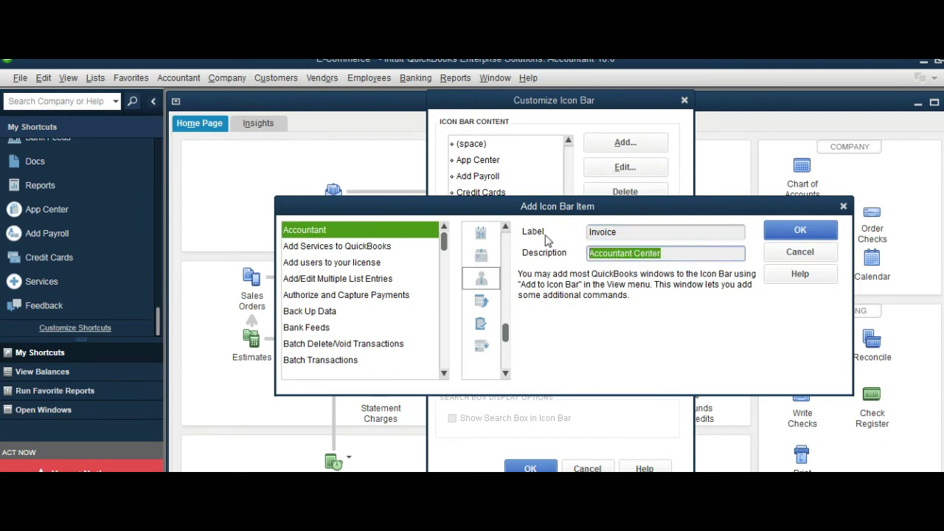
pyautogui.write('Customer')
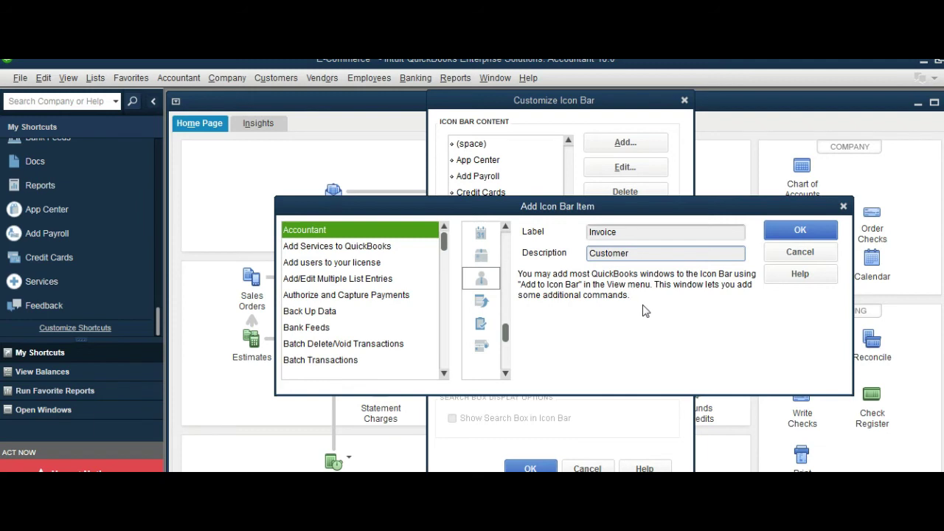
pyautogui.click(481, 325)
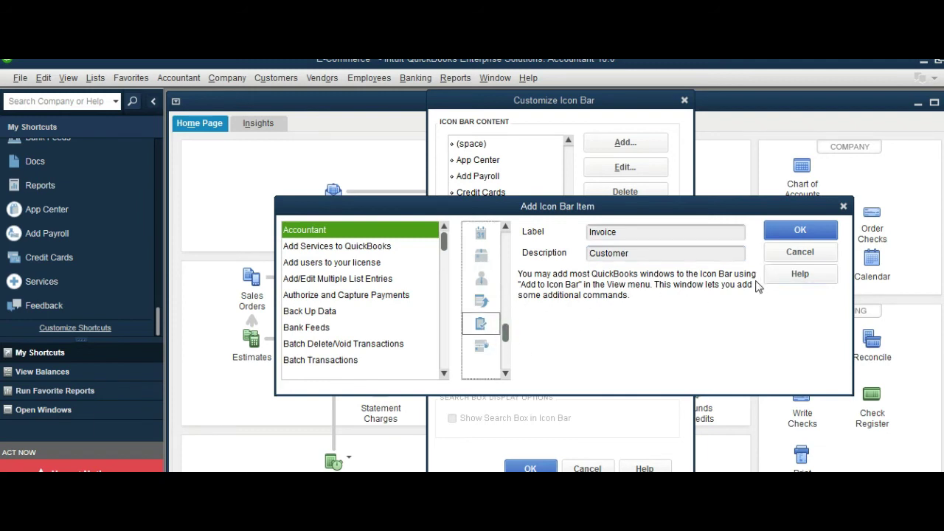
pyautogui.click(802, 234)
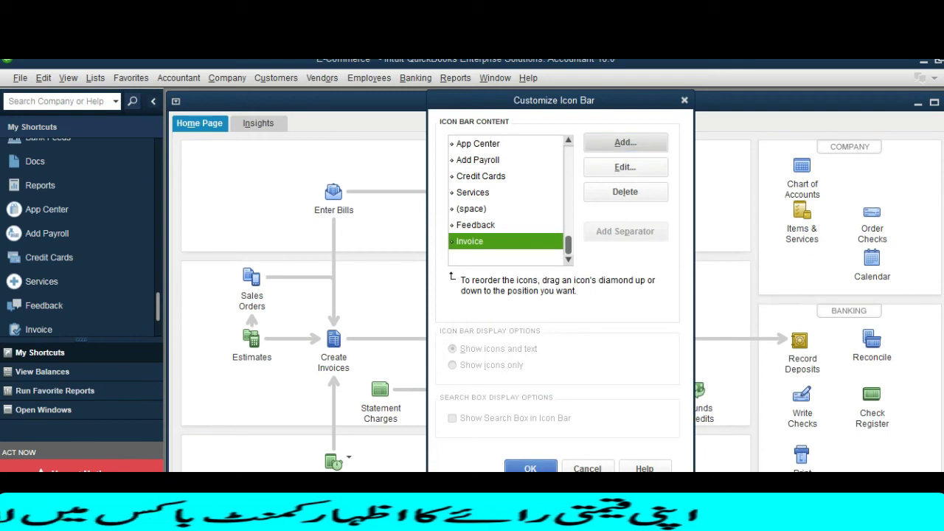
pyautogui.click(533, 467)
# Step: Snip the QuickBooks home window with the Invoice shortcut in view and paste the capture below item 4 in Word
pyautogui.scroll(-1, 37, 324)
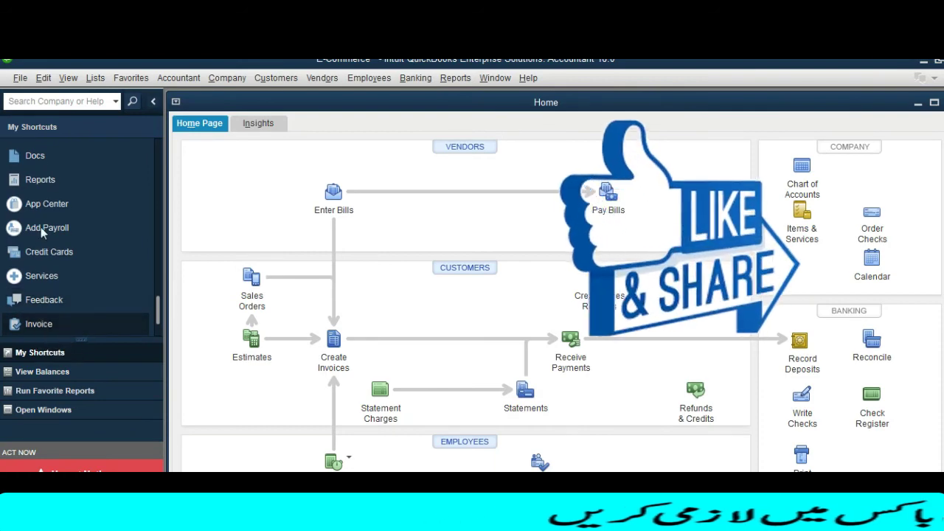
pyautogui.scroll(-1, 81, 203)
pyautogui.scroll(8, 81, 203)
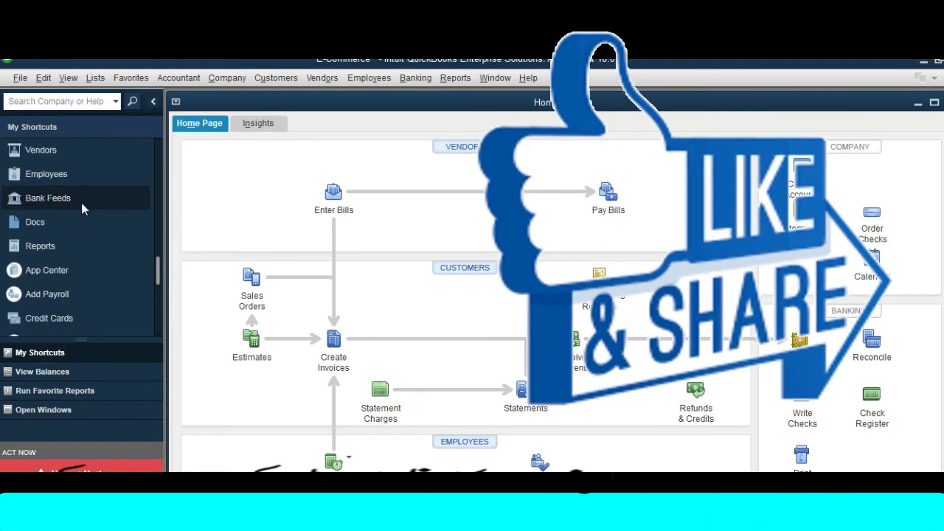
pyautogui.scroll(-5, 81, 203)
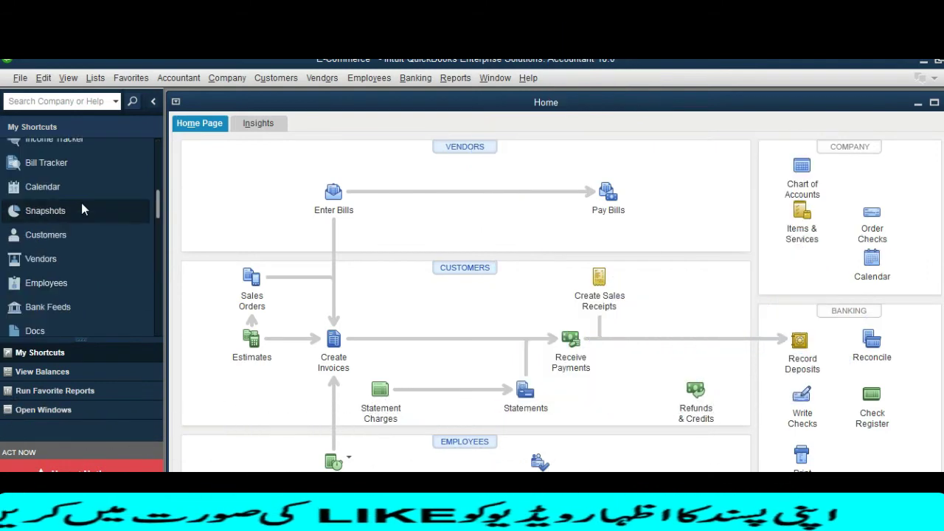
pyautogui.scroll(-1, 82, 209)
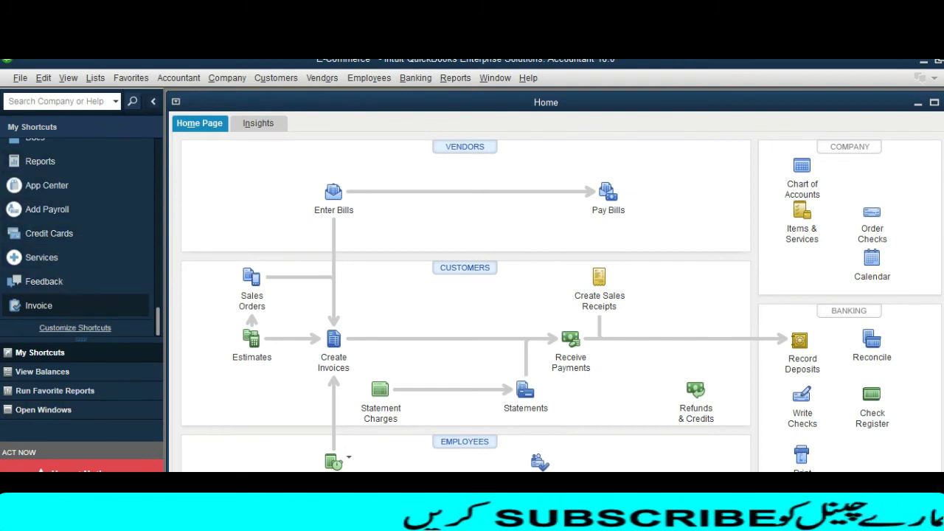
pyautogui.hotkey('alt', 'Tab')
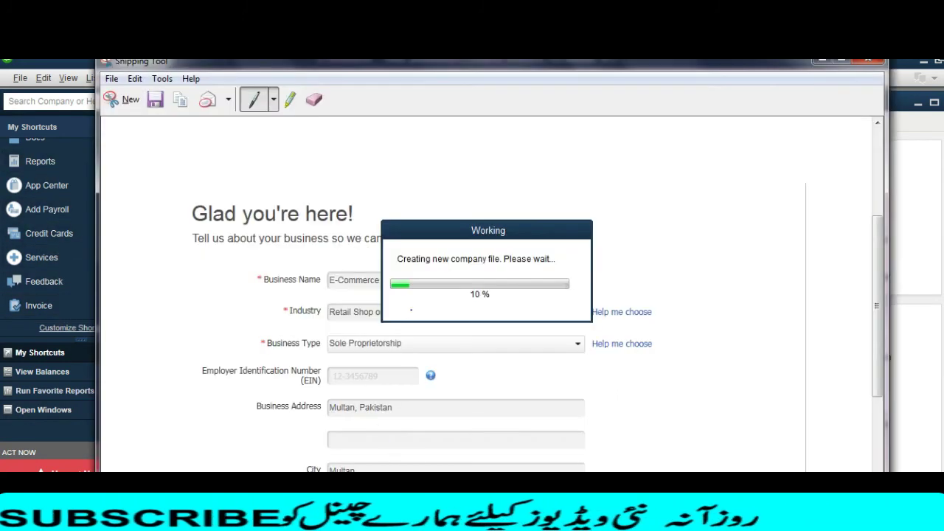
pyautogui.click(126, 99)
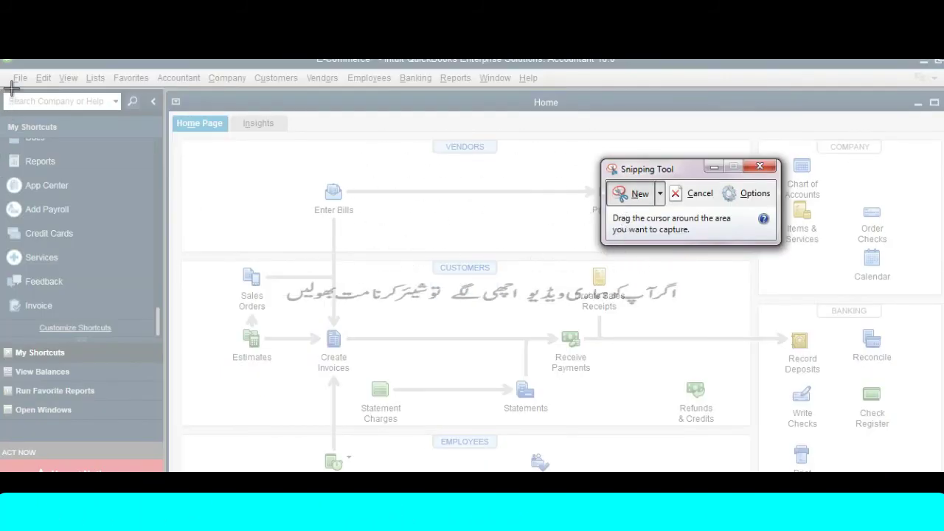
pyautogui.moveTo(3, 64); pyautogui.dragTo(943, 388)
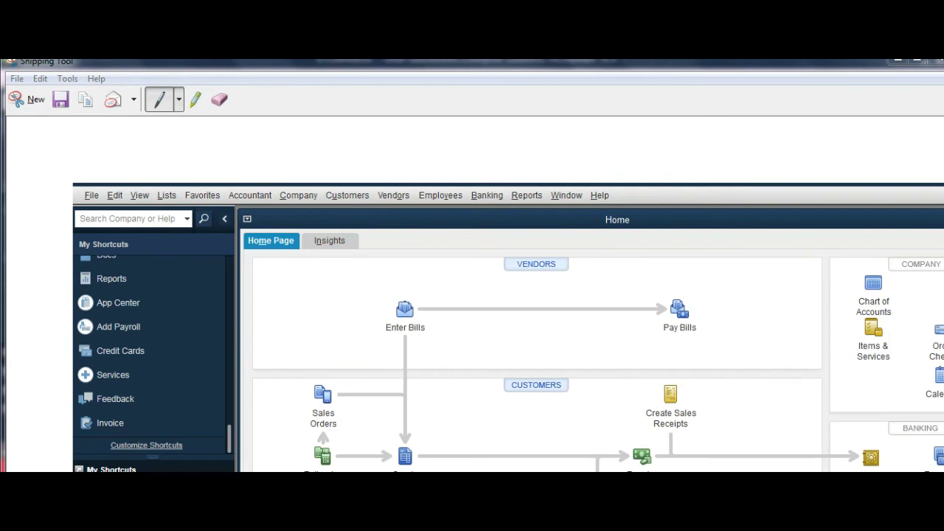
pyautogui.click(403, 458)
pyautogui.hotkey('ctrl', 'v')
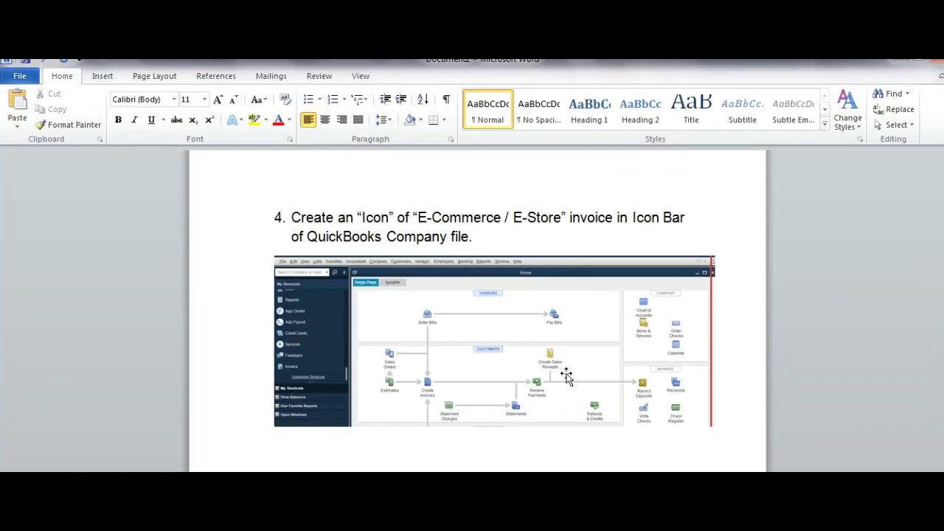
# Step: Start saving the Word document as a new file on the Desktop, reusing the name of the existing Digiskills QB EX 1 BATCH 10 document
pyautogui.click(20, 76)
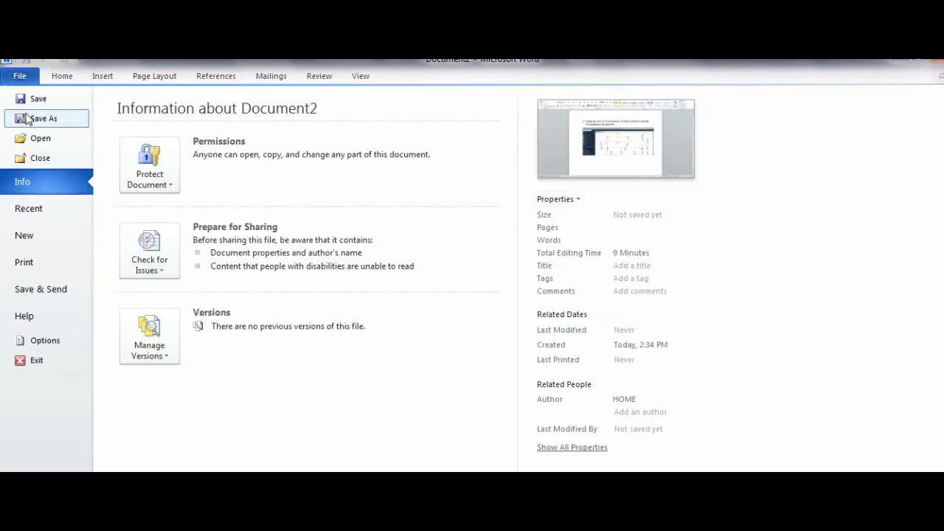
pyautogui.click(42, 118)
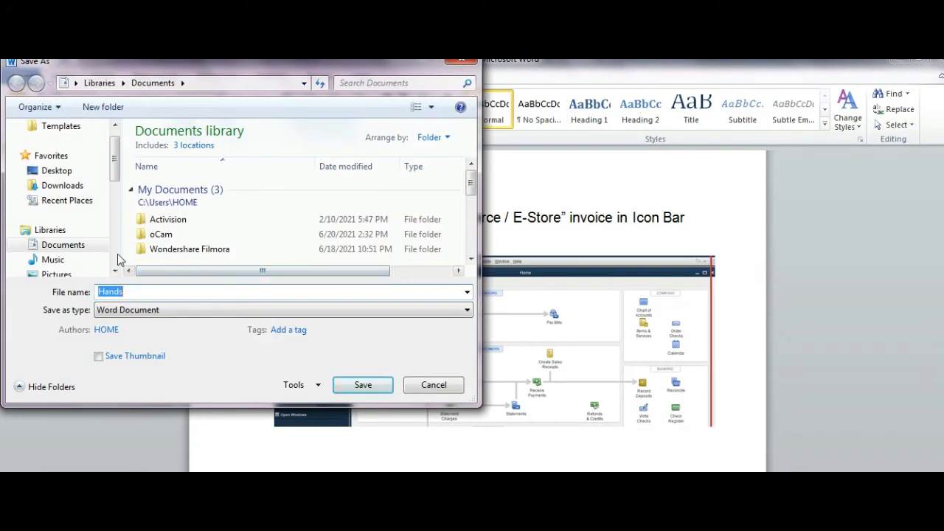
pyautogui.click(62, 175)
pyautogui.click(243, 204)
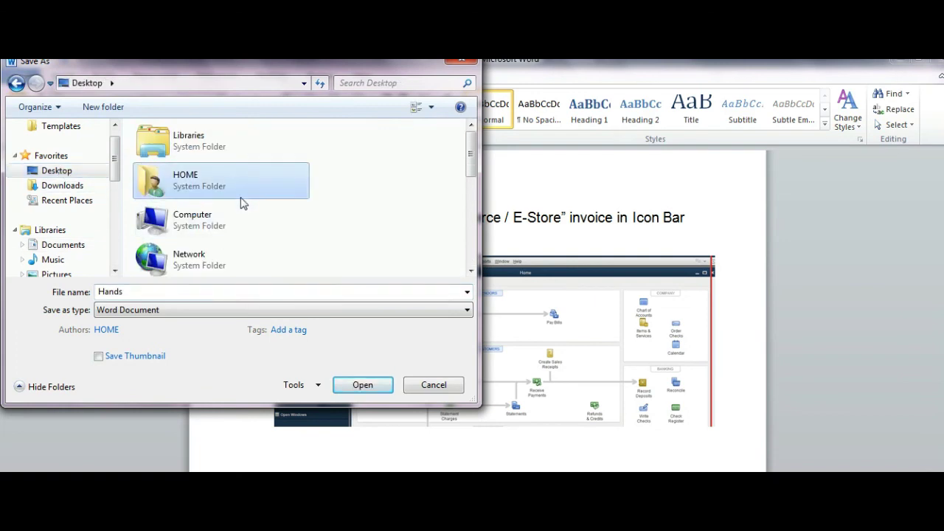
pyautogui.scroll(-5, 243, 204)
pyautogui.click(241, 208)
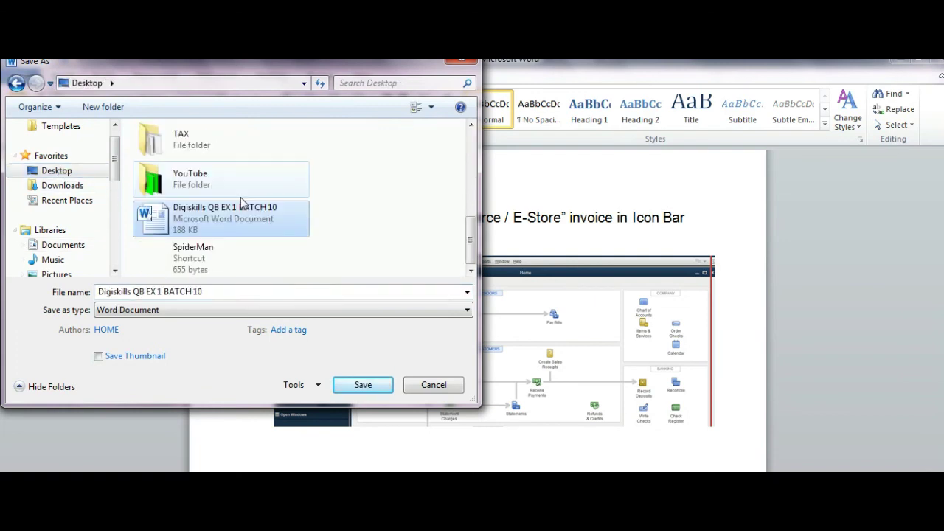
# Step: Change the file name to Digiskills QB EXErcise 1 BATCH 10 and save the document
pyautogui.click(217, 293)
pyautogui.click(156, 291)
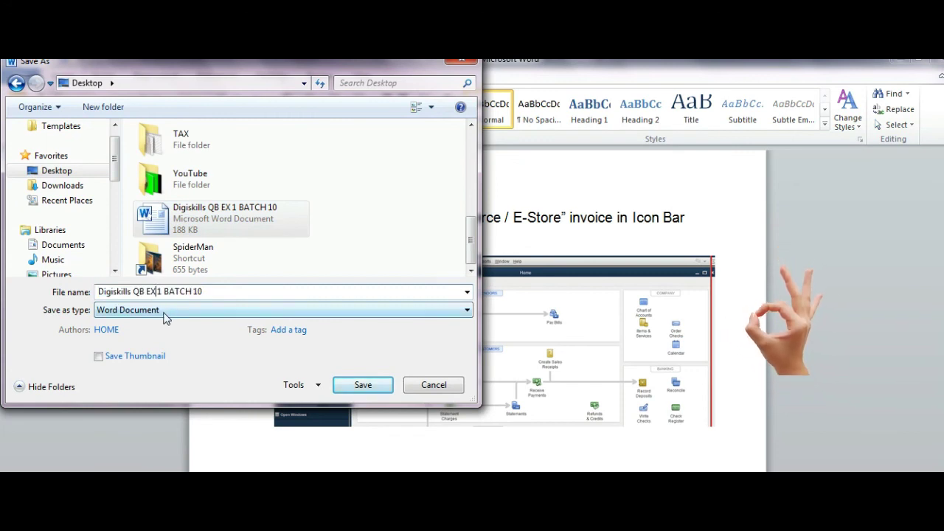
pyautogui.write('e')
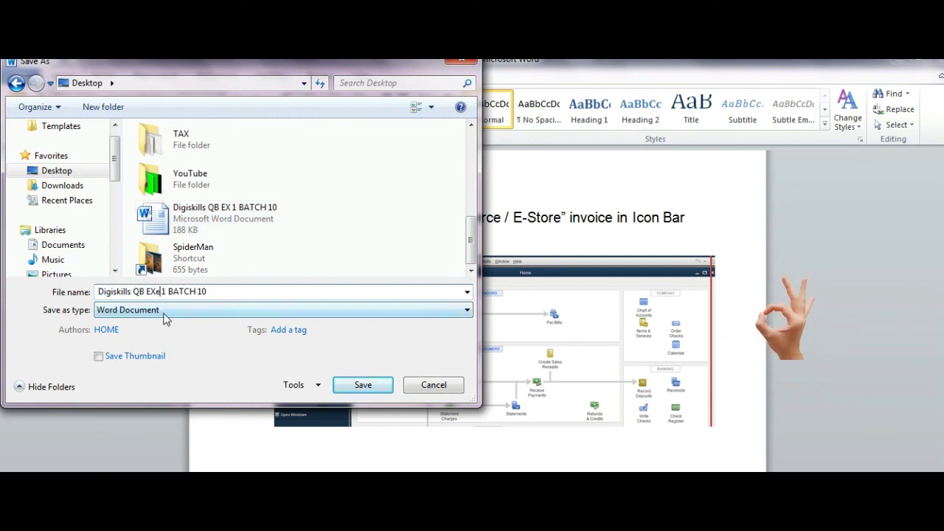
pyautogui.press('BackSpace')
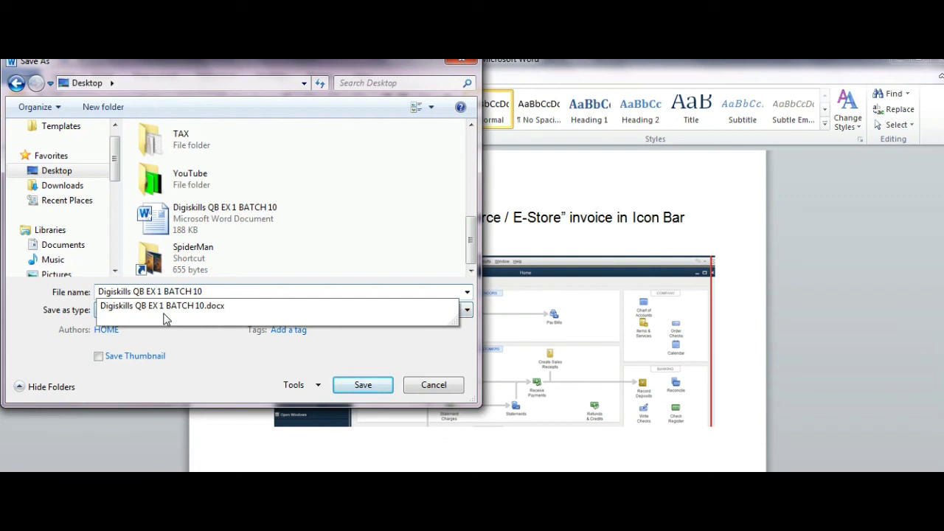
pyautogui.write('E')
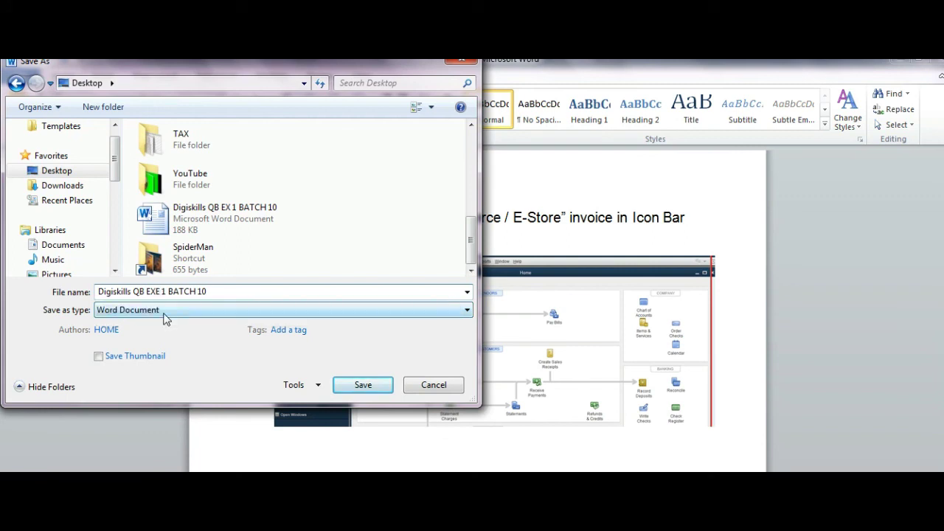
pyautogui.write('rcise')
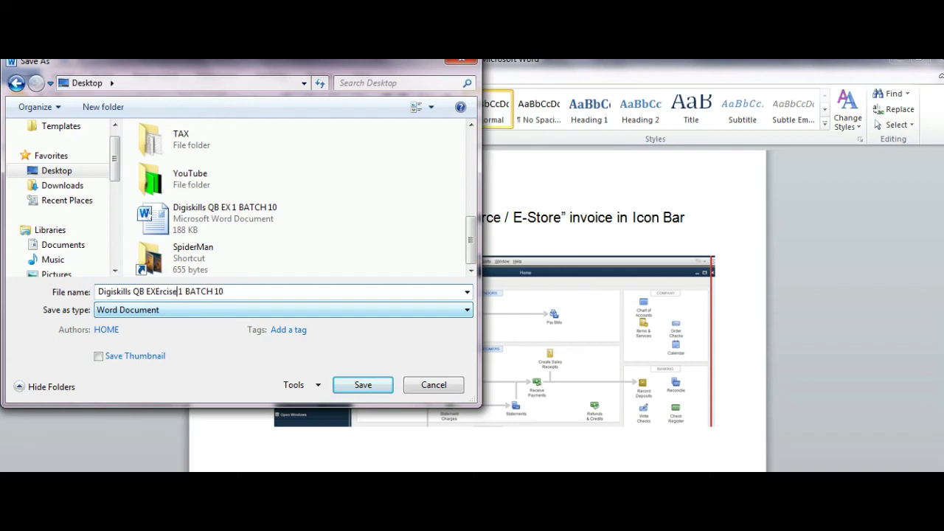
pyautogui.click(380, 389)
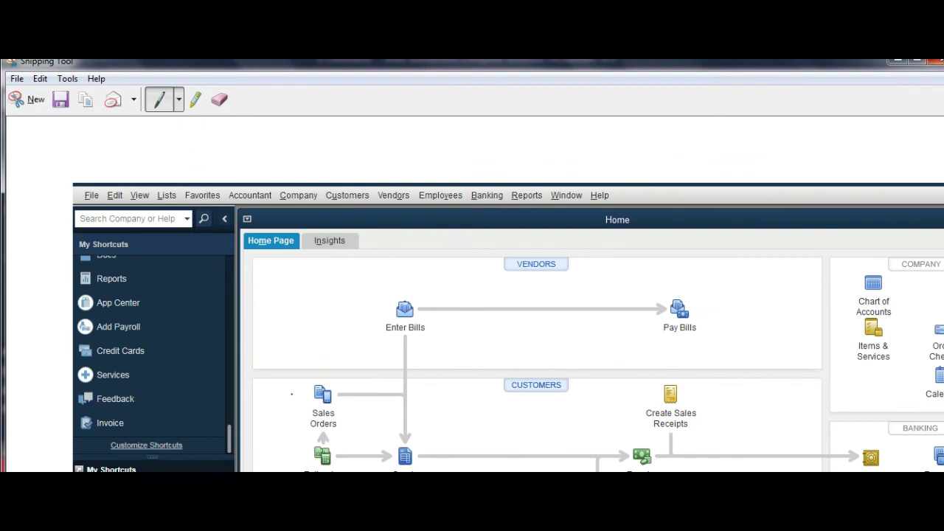
# Step: Exit the Snipping Tool without saving the QuickBooks home page snip
pyautogui.scroll(-2, 509, 318)
pyautogui.scroll(1, 510, 317)
pyautogui.scroll(4, 510, 270)
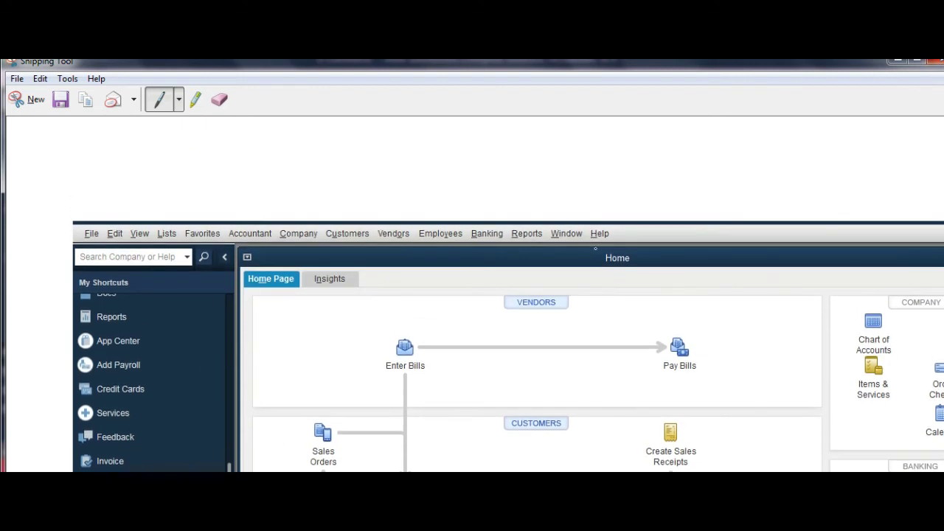
pyautogui.click(16, 79)
pyautogui.click(37, 153)
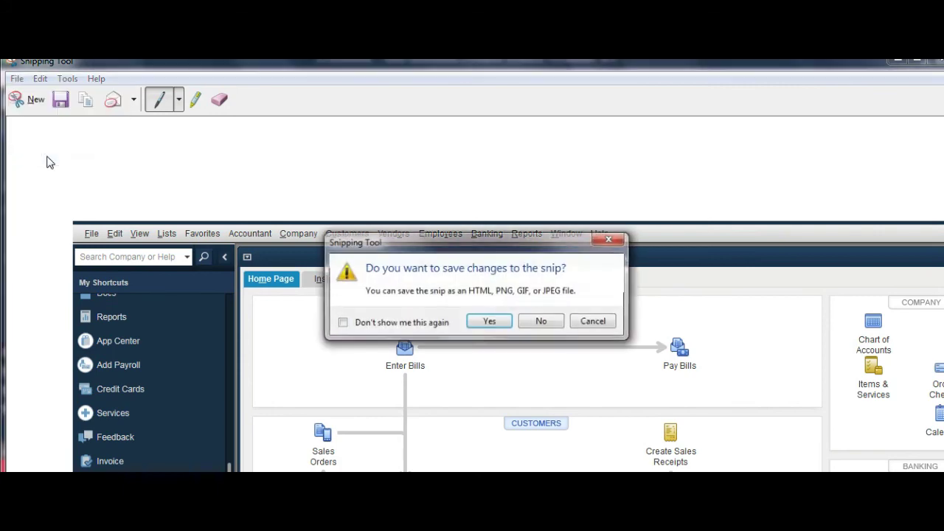
pyautogui.click(546, 322)
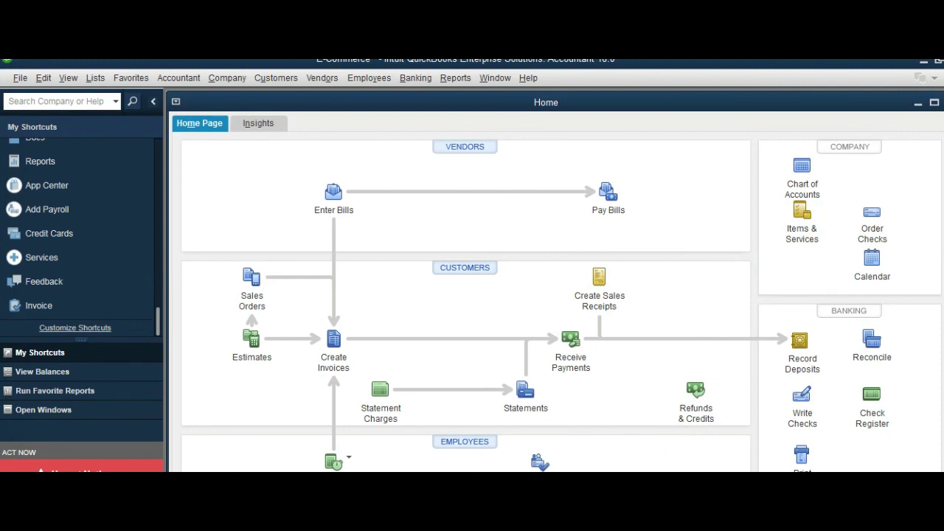
# Step: Close the Home window of the E-Commerce company and exit QuickBooks
pyautogui.hotkey('ctrl', 'F4')
pyautogui.hotkey('alt', 'F4')
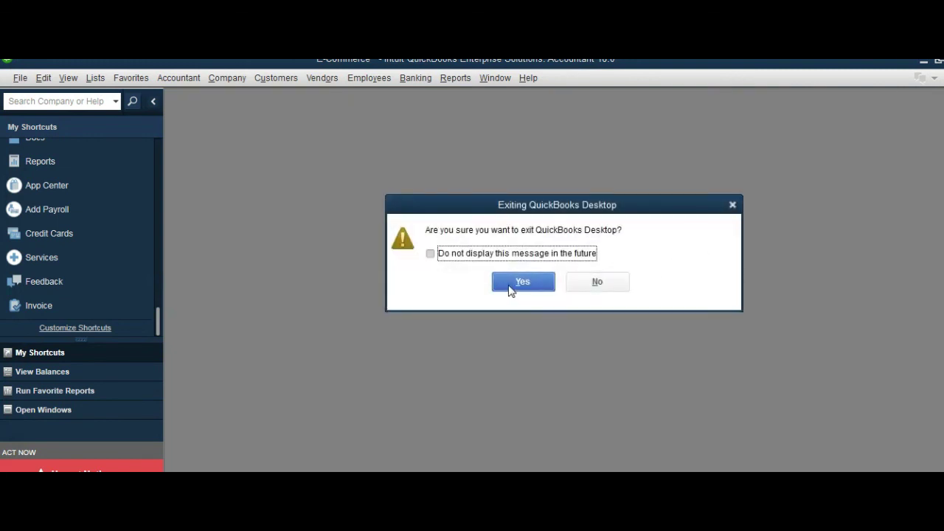
pyautogui.click(523, 281)
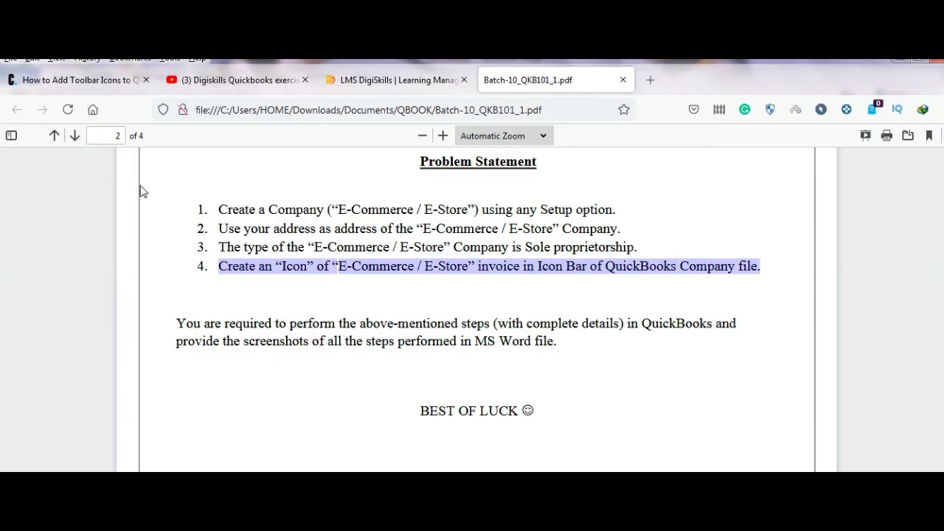
# Step: Switch to the DigiSkills LMS page and resubmit Hands-on Exercise No.1 with Digiskills QB EXErcise 1 BATCH 10.docx from the Desktop
pyautogui.click(436, 86)
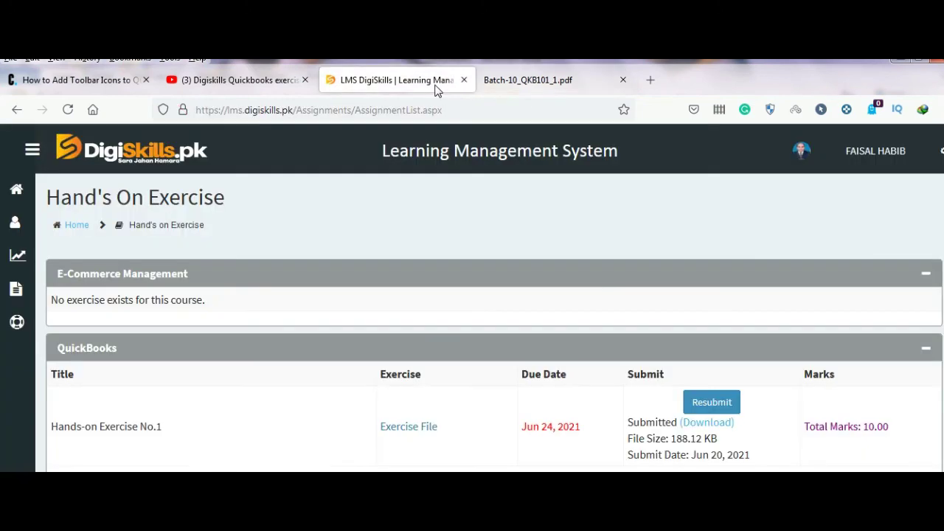
pyautogui.click(713, 406)
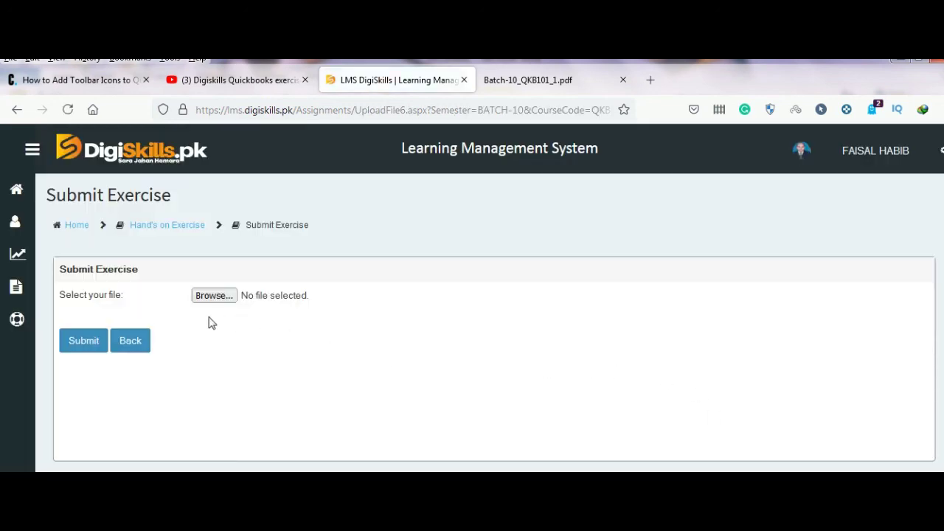
pyautogui.click(208, 298)
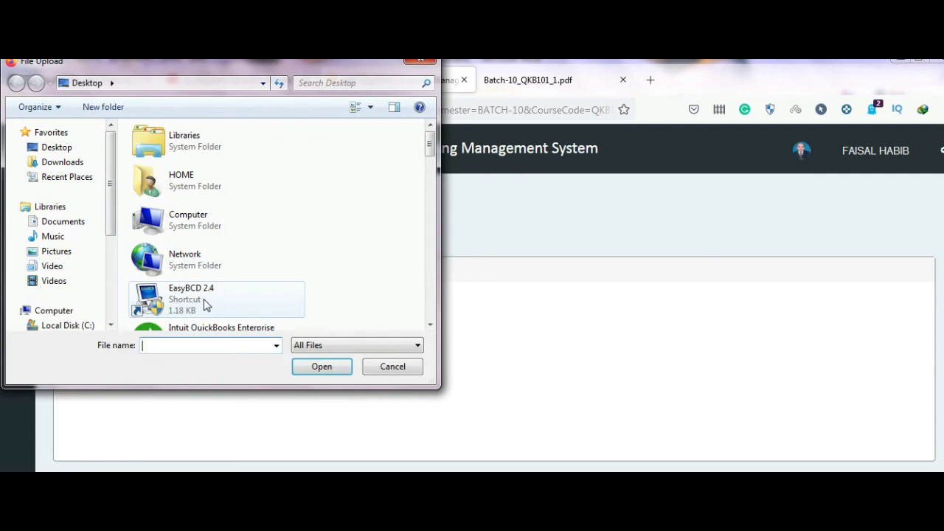
pyautogui.click(204, 300)
pyautogui.press('d')
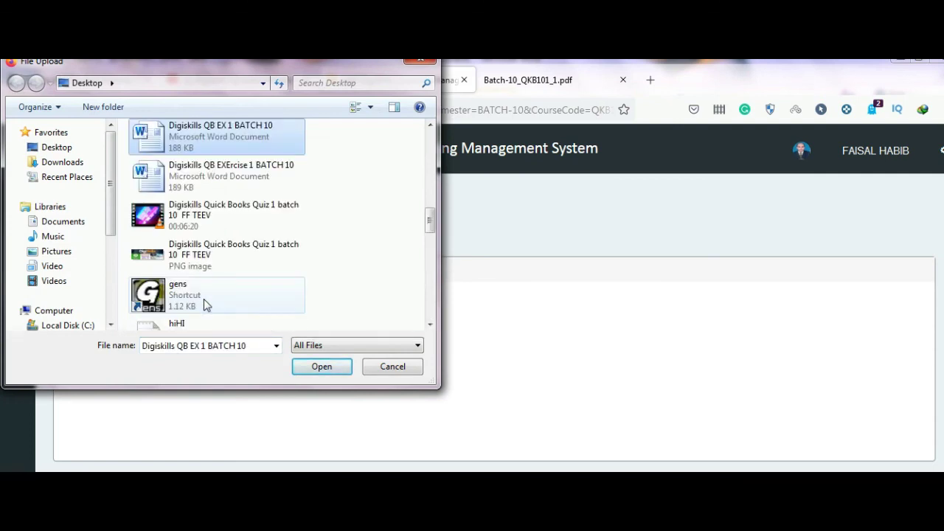
pyautogui.click(238, 174)
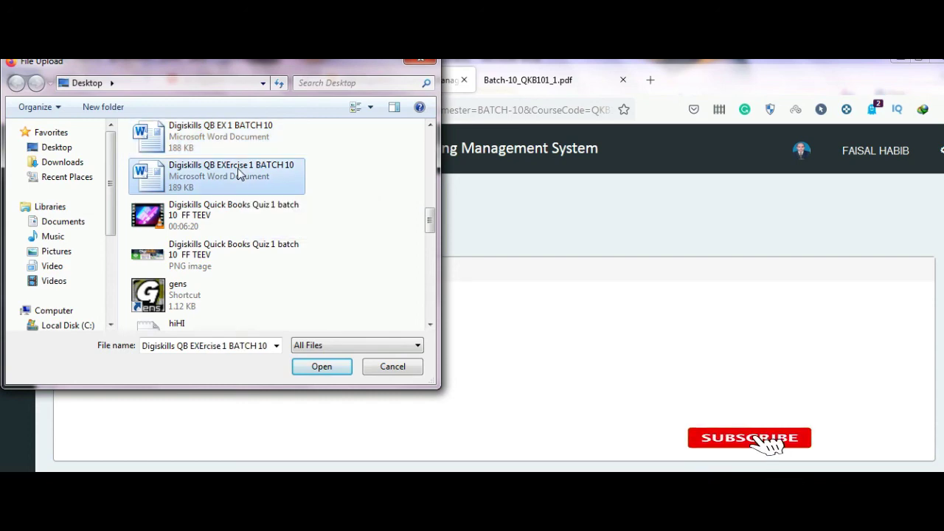
pyautogui.click(321, 362)
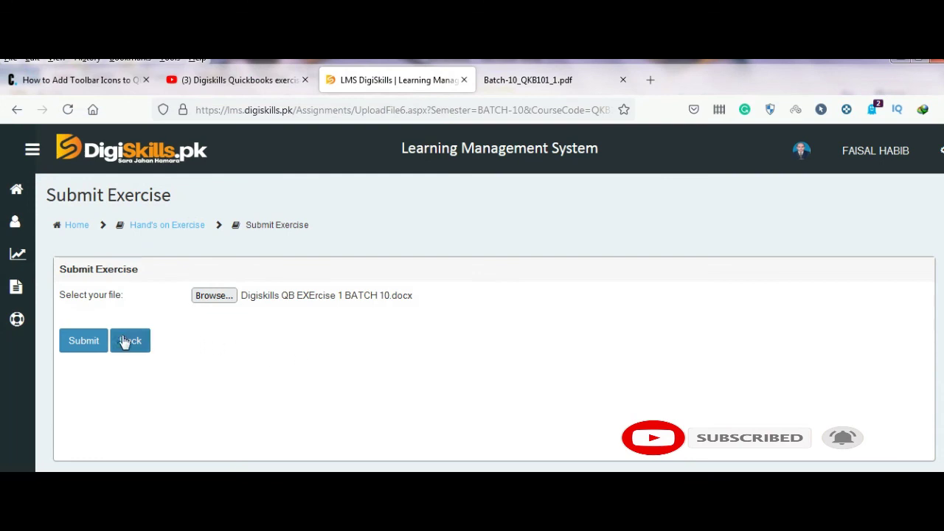
pyautogui.click(90, 343)
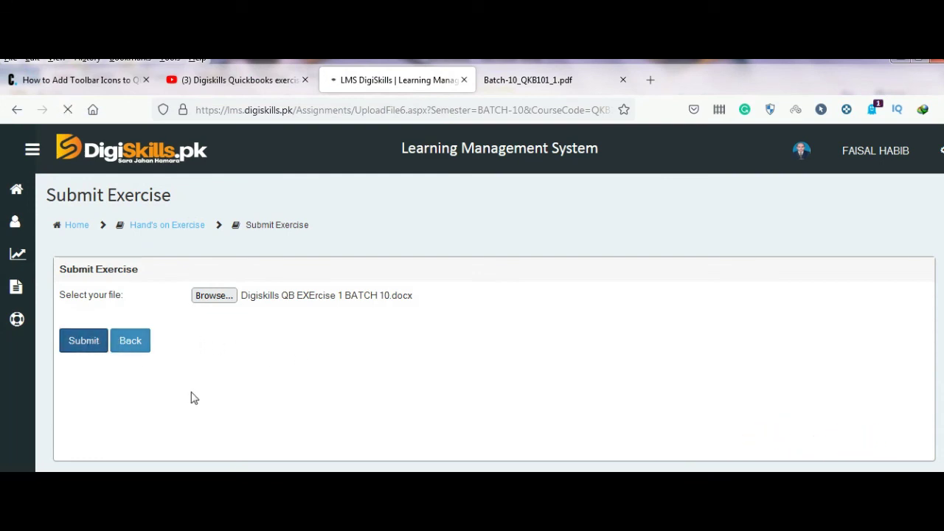